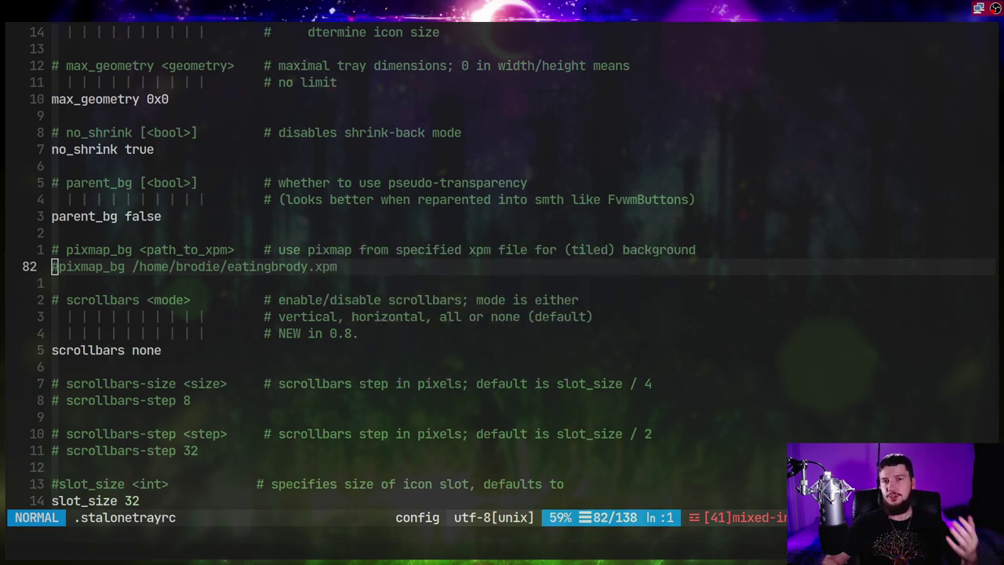
- Leave the configuration file and restart stalonetray from its terminal
scroll(501, 267, up, 13)
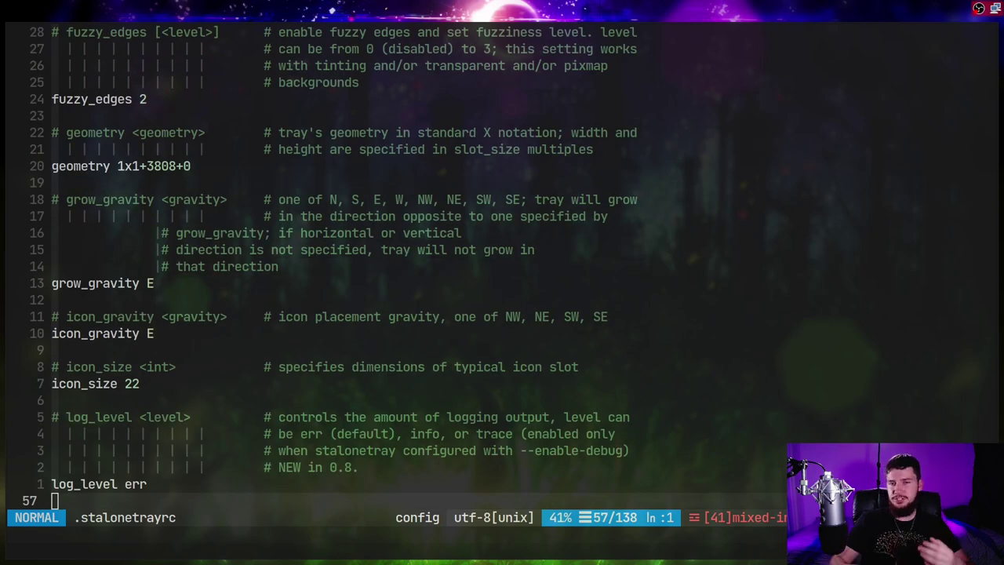
text(:q)
key(Return)
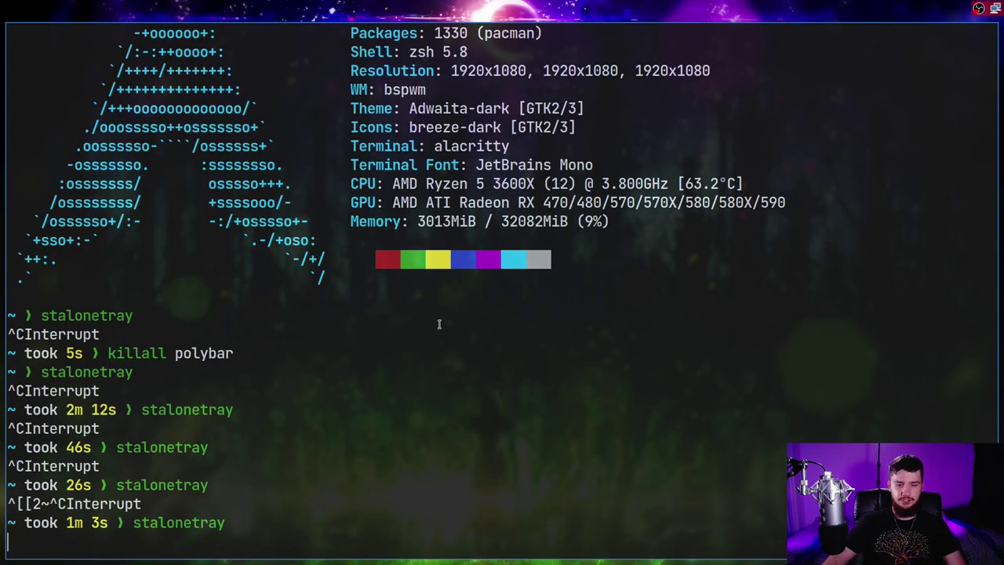
text(stalonest)
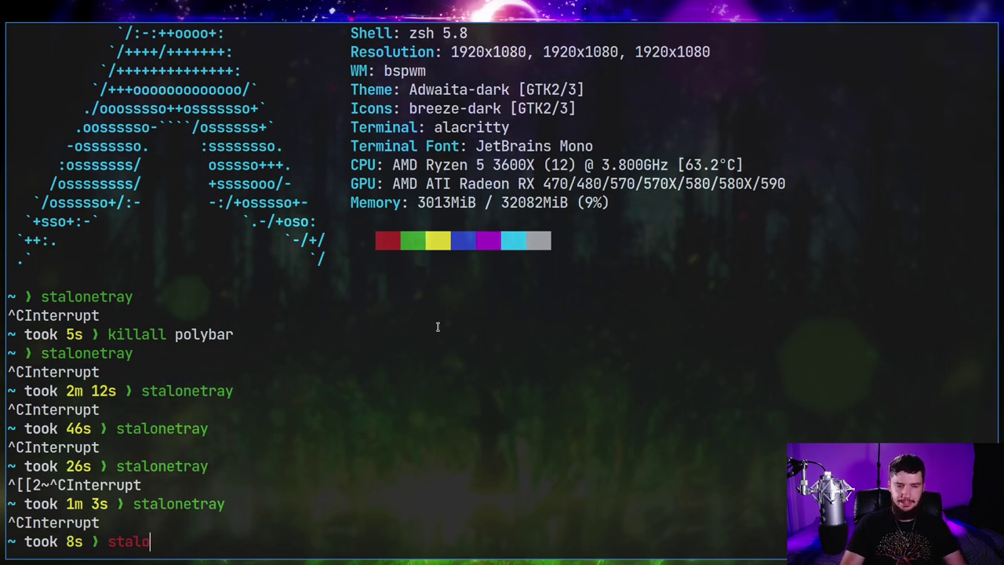
key(BackSpace)
key(BackSpace)
text(tr)
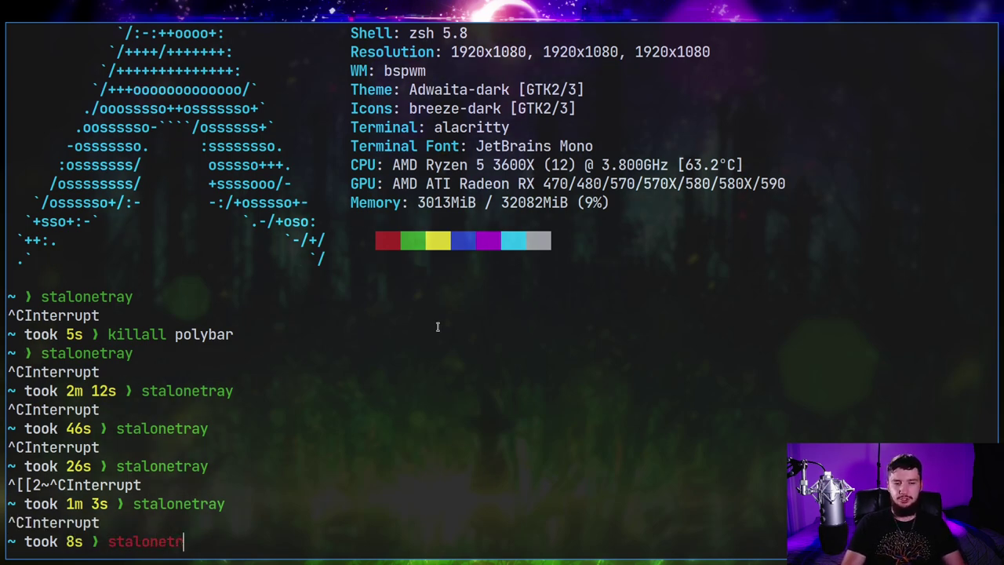
text(ay)
key(Return)
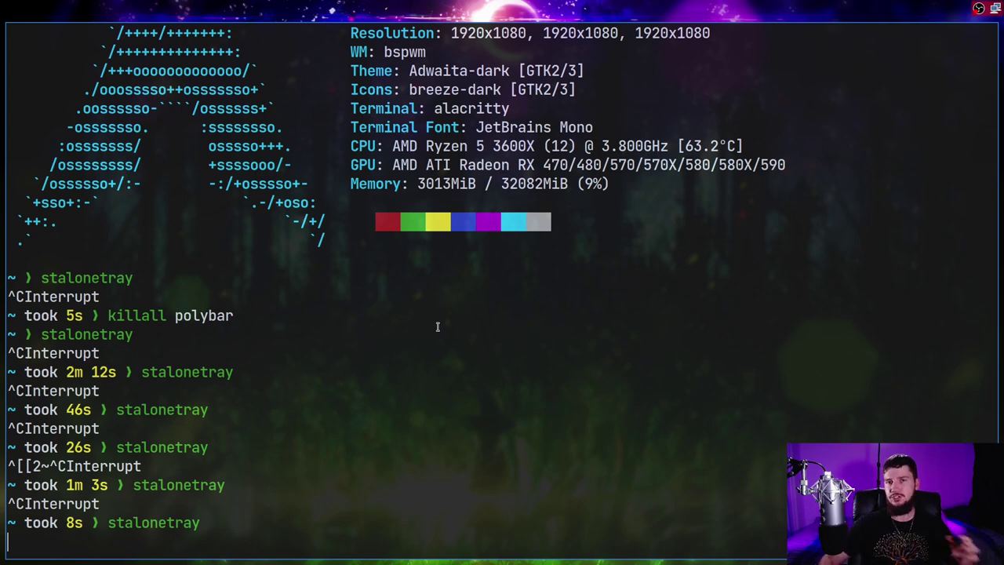
- Open the network icon's menu in the system tray, close it again and clear the stray characters in the terminal
key(Insert)
key(Insert)
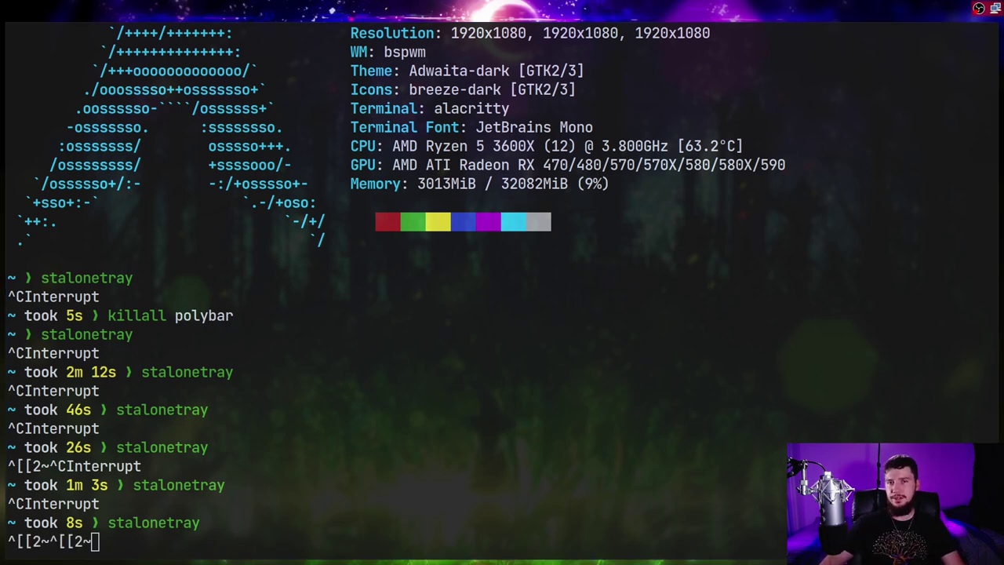
click(996, 9)
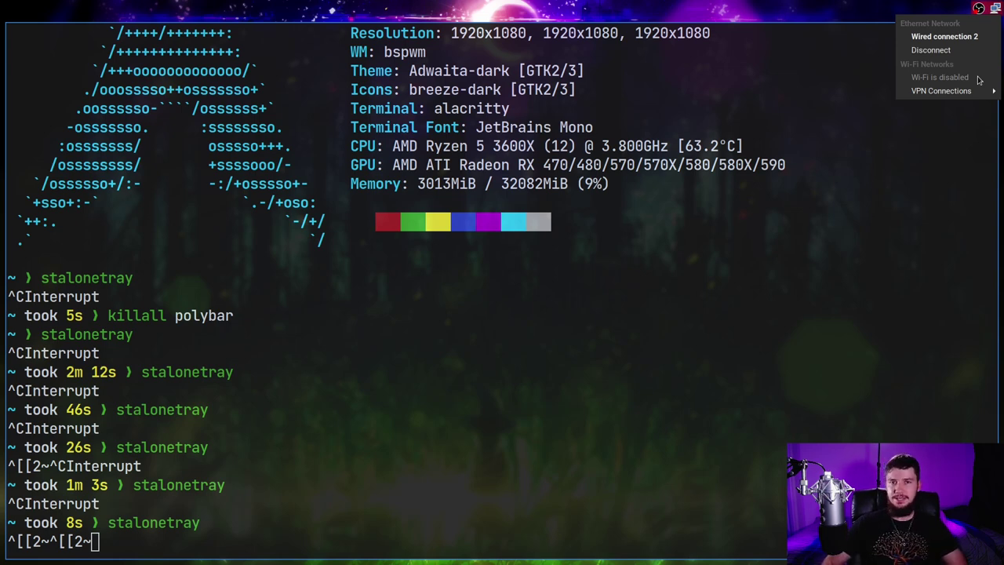
key(Escape)
key(ctrl+u)
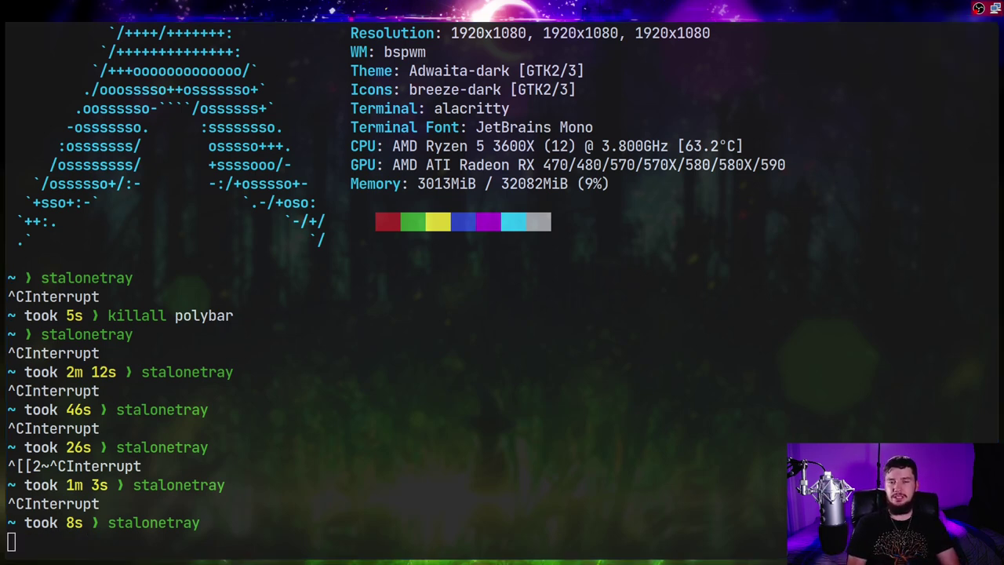
- Switch to the workspace with .stalonetrayrc and highlight the uncommented background directive line
key(super+2)
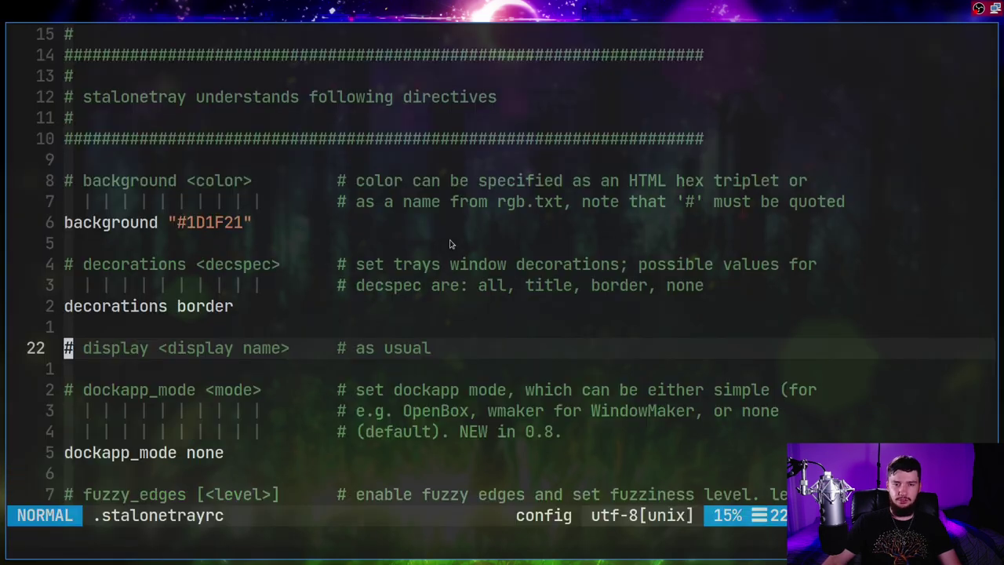
scroll(620, 166, up, 1)
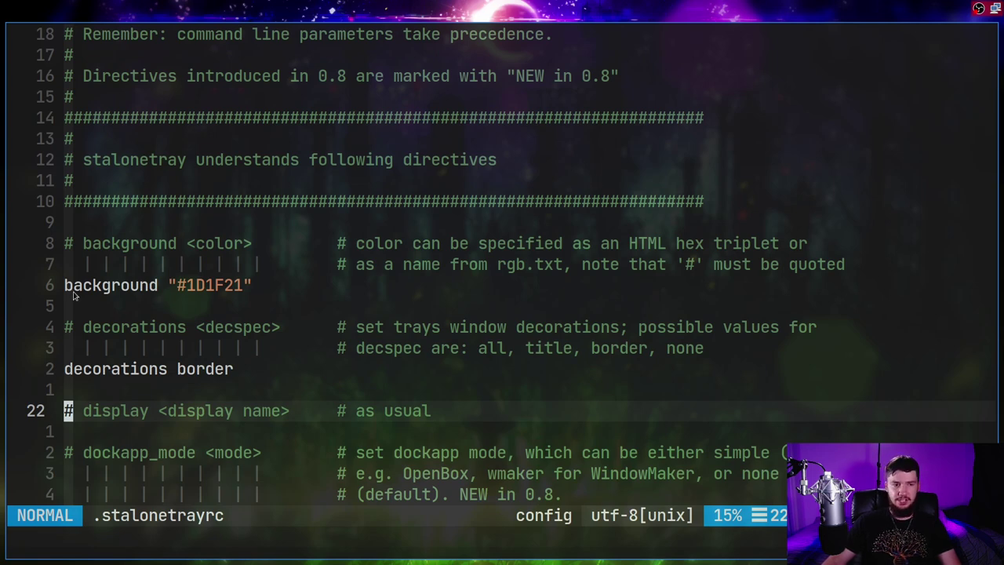
mouse_move(74, 295)
mouse_down()
mouse_move(280, 287)
mouse_move(66, 284)
mouse_up()
click(284, 288)
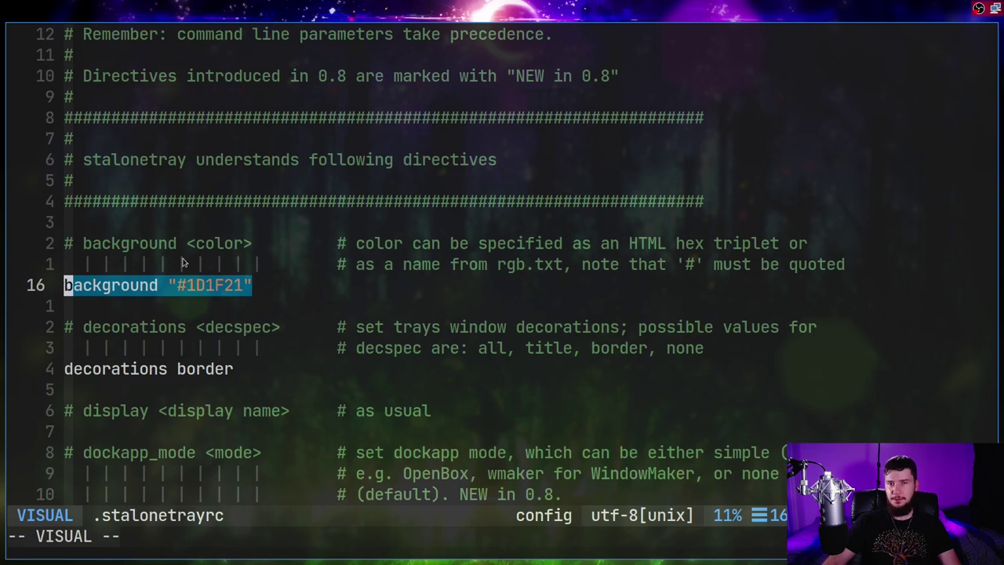
- Open the stalonetray manual page in a new terminal, shown full screen with enlarged text
key(super+Return)
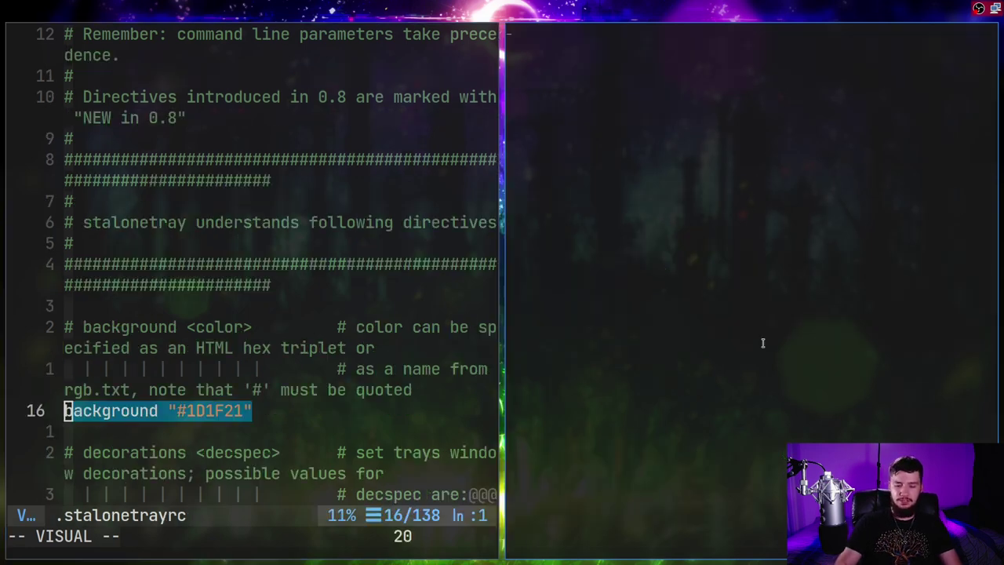
text(man)
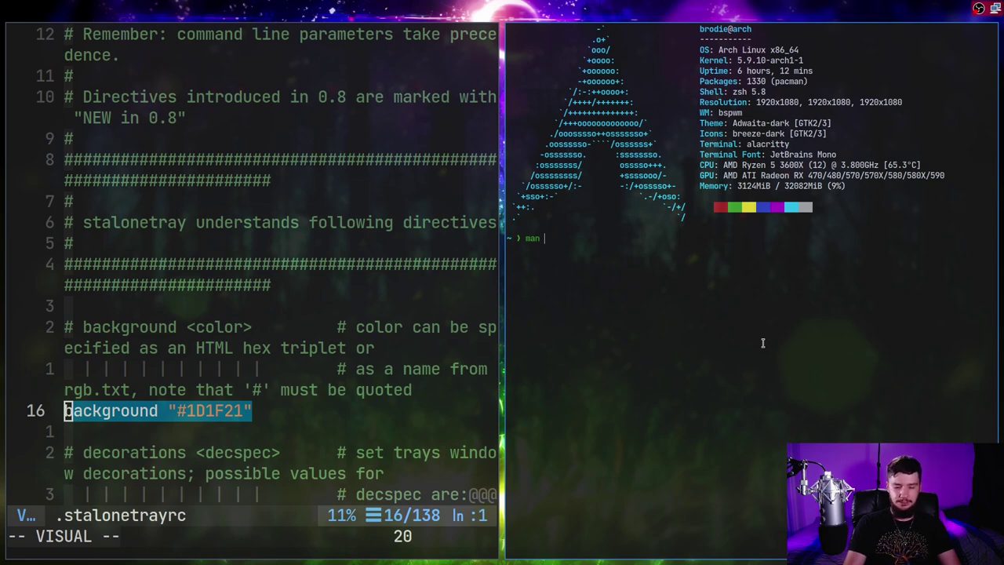
text( stalones)
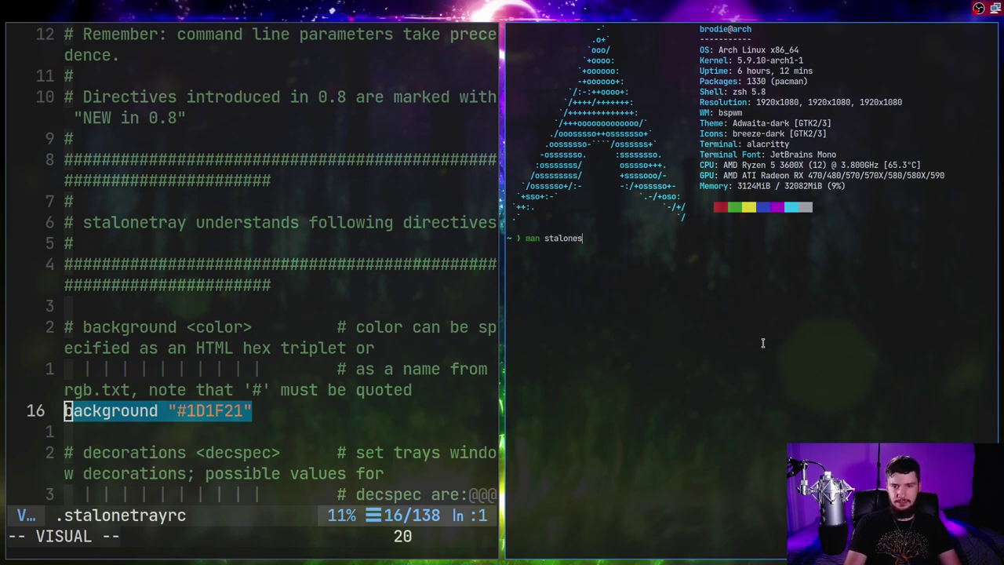
text(ray)
key(Return)
key(super+f)
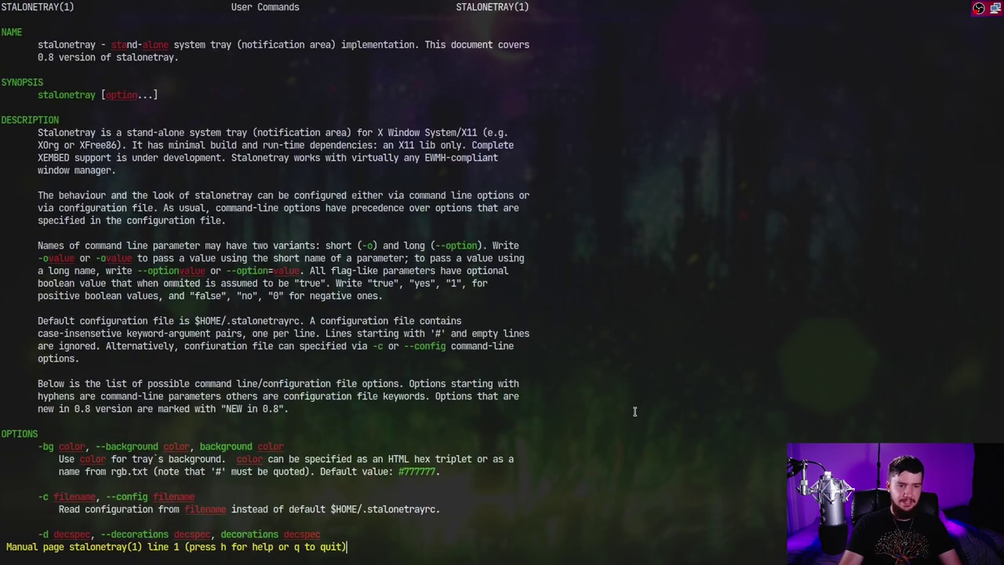
key(ctrl+plus)
key(ctrl+plus)
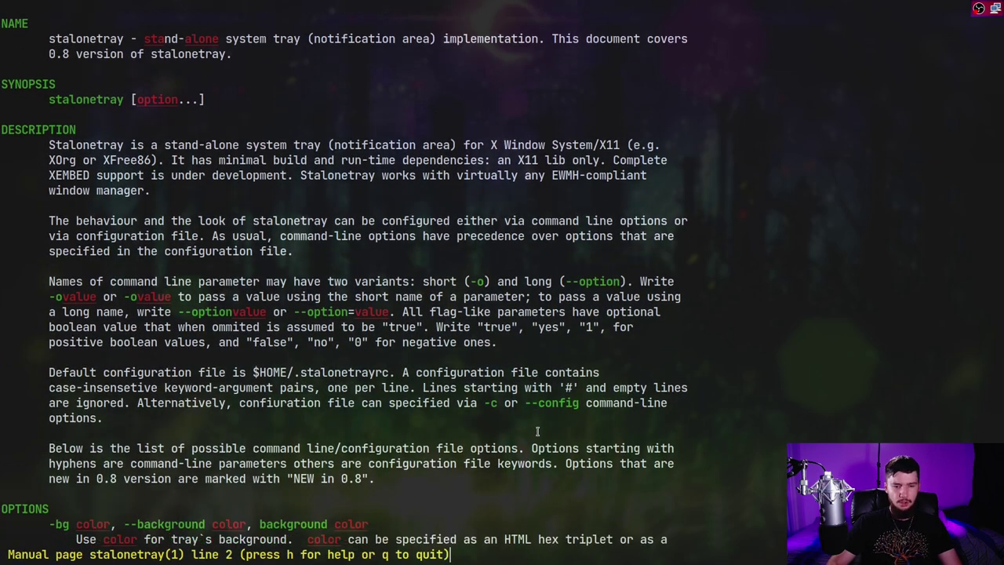
- Examine the background, config, decorations and display entries in the manual's OPTIONS section, enlarging the text further
scroll(538, 430, down, 7)
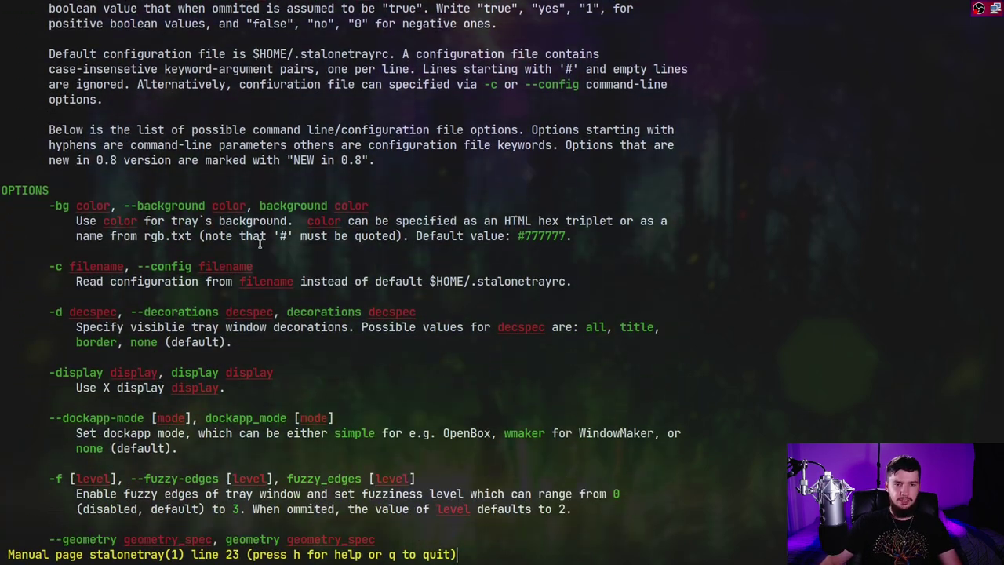
key(ctrl+plus)
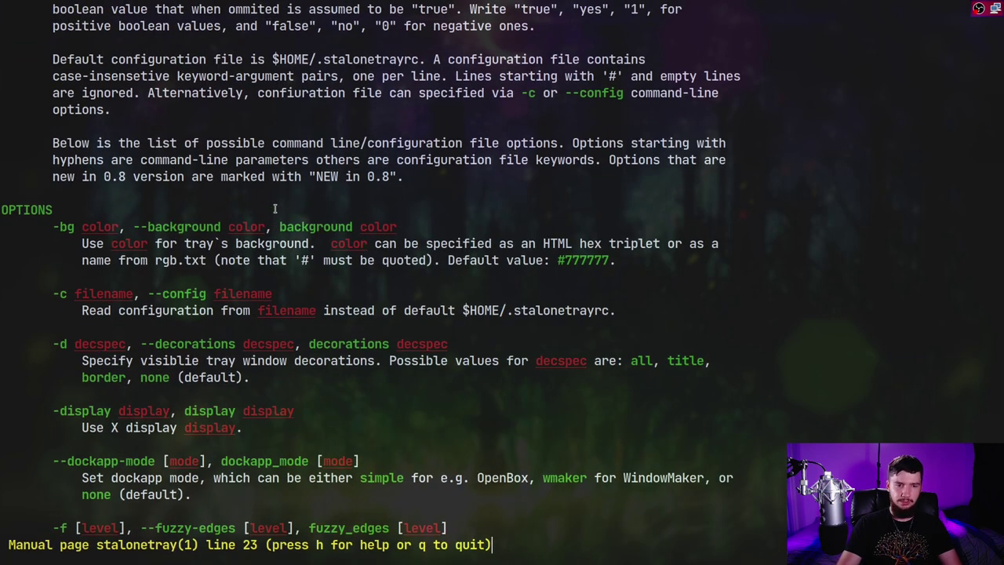
key(ctrl+plus)
key(ctrl+plus)
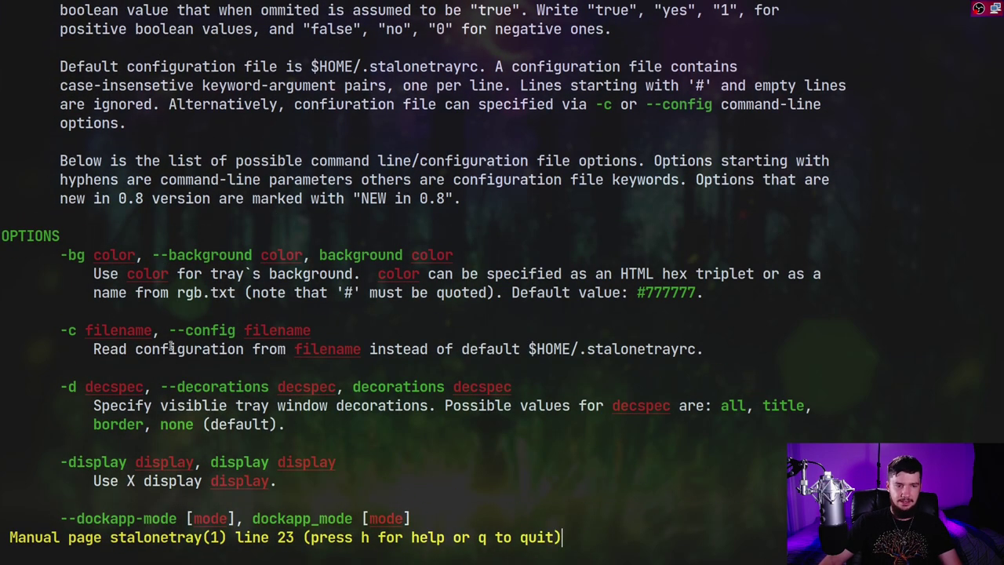
drag(170, 331, 234, 331)
click(327, 339)
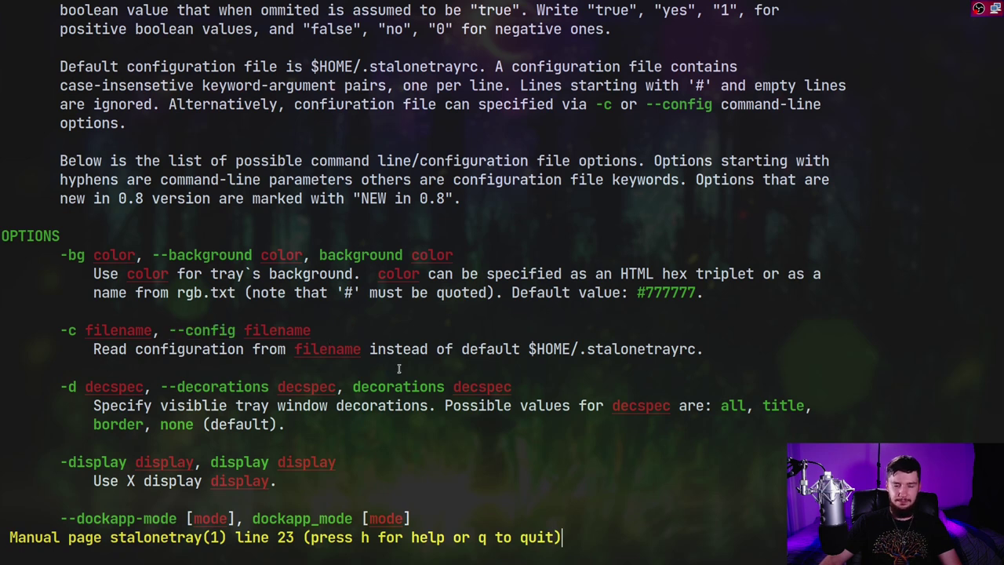
drag(327, 255, 388, 255)
drag(361, 386, 430, 387)
drag(227, 462, 294, 462)
scroll(294, 462, down, 1)
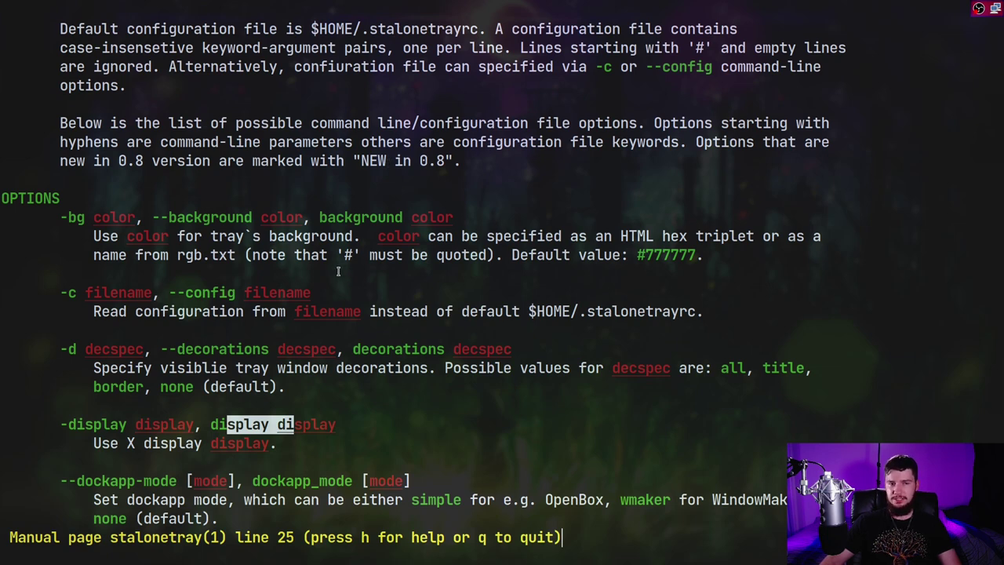
- Return to the .stalonetrayrc window, make it full screen and quit the editor without saving, then close the manual page
click(210, 171)
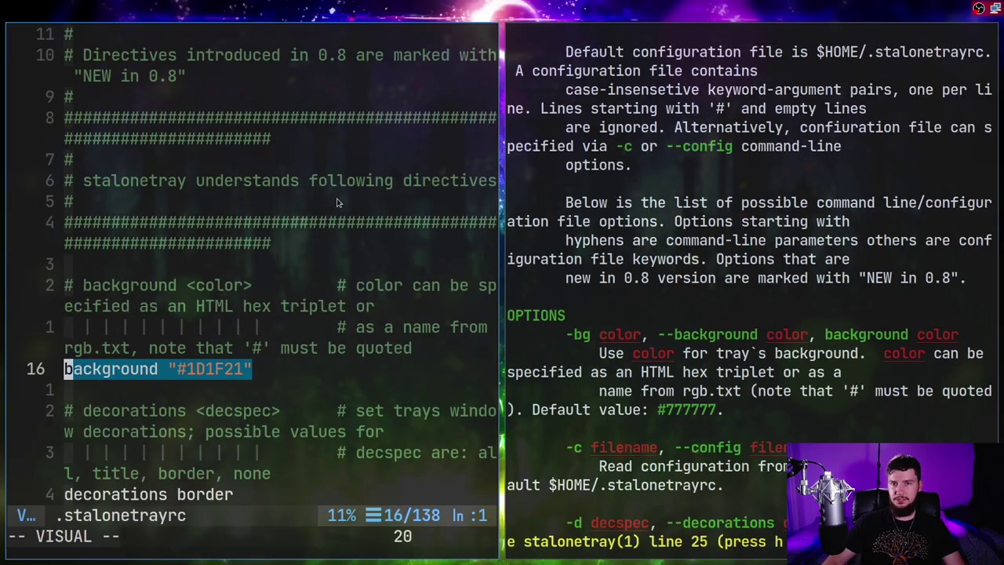
key(super+f)
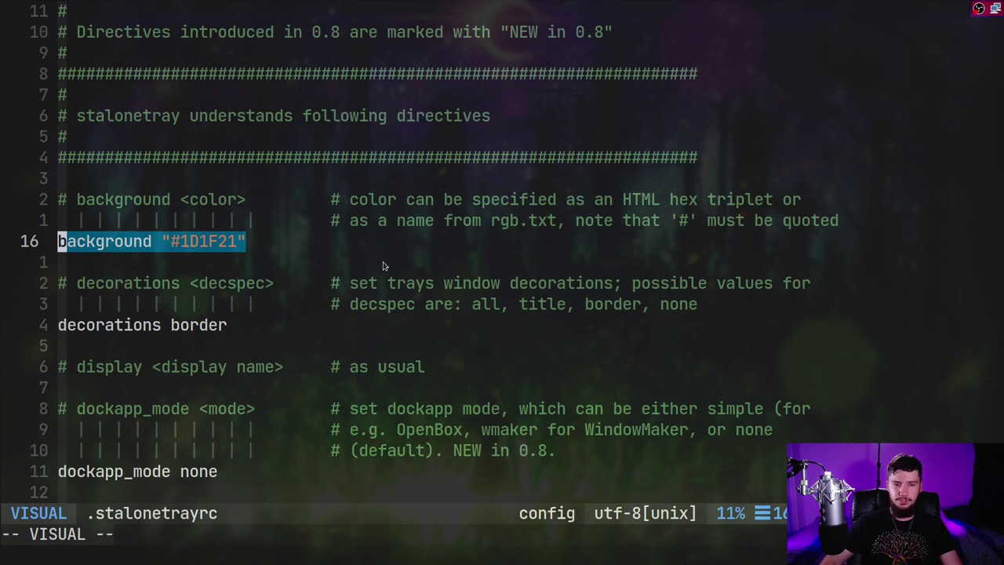
key(Escape)
text(:q!)
key(Return)
key(q)
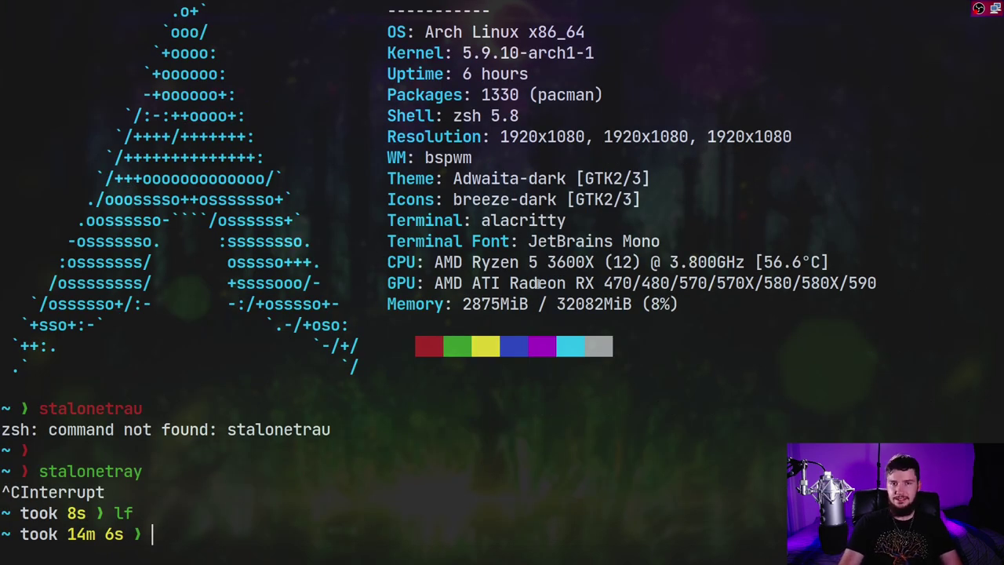
- Write the command cp /etc/stalonetrayrc ~/.stalonetrayrc at the prompt and review its source and destination paths without running it
text(cp /etc/stalonetrayrc ~/.stalonetrayrc)
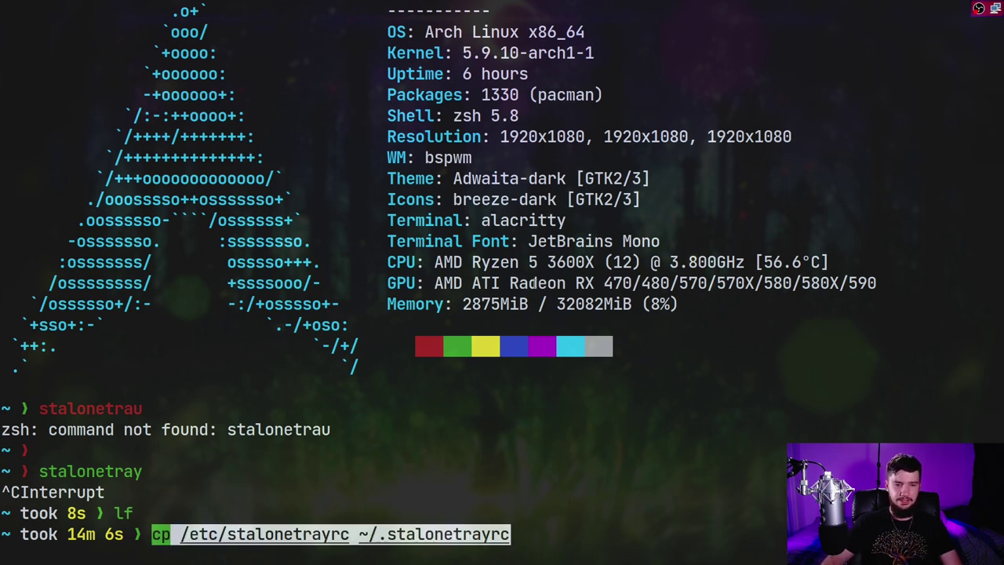
key(Escape)
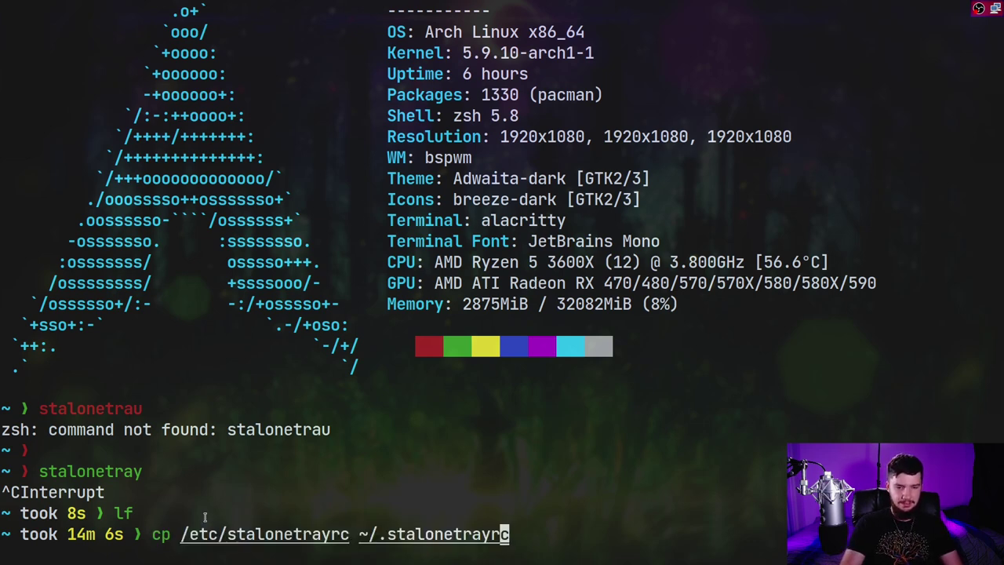
key(h)
key(h)
key(h)
key(h)
key(h)
key(h)
key(h)
key(h)
key(h)
key(h)
key(h)
key(h)
key(h)
key(h)
key(h)
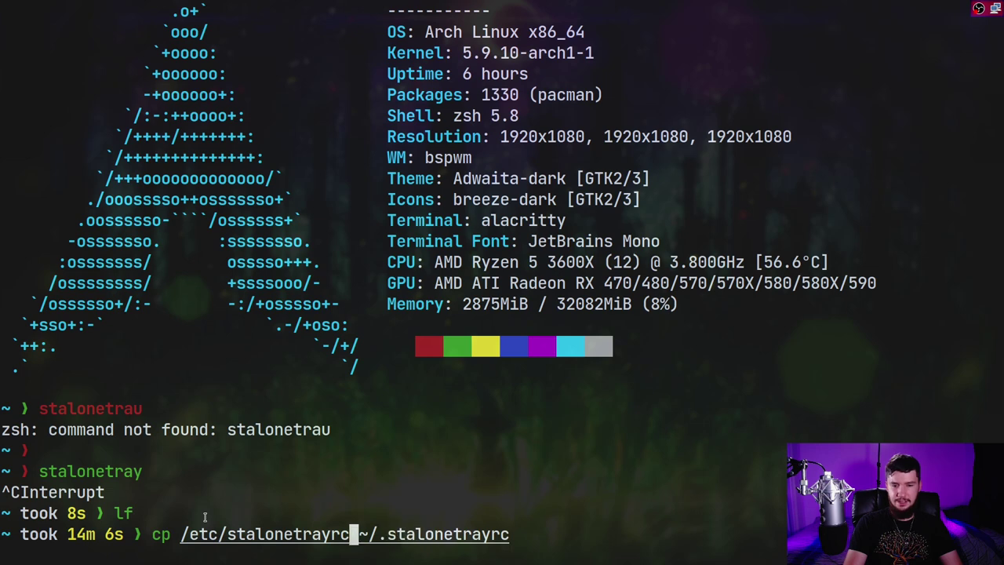
key(l)
key(l)
key(l)
key(l)
key(l)
key(l)
key(l)
key(l)
key(l)
key(l)
key(l)
key(l)
key(l)
key(l)
key(l)
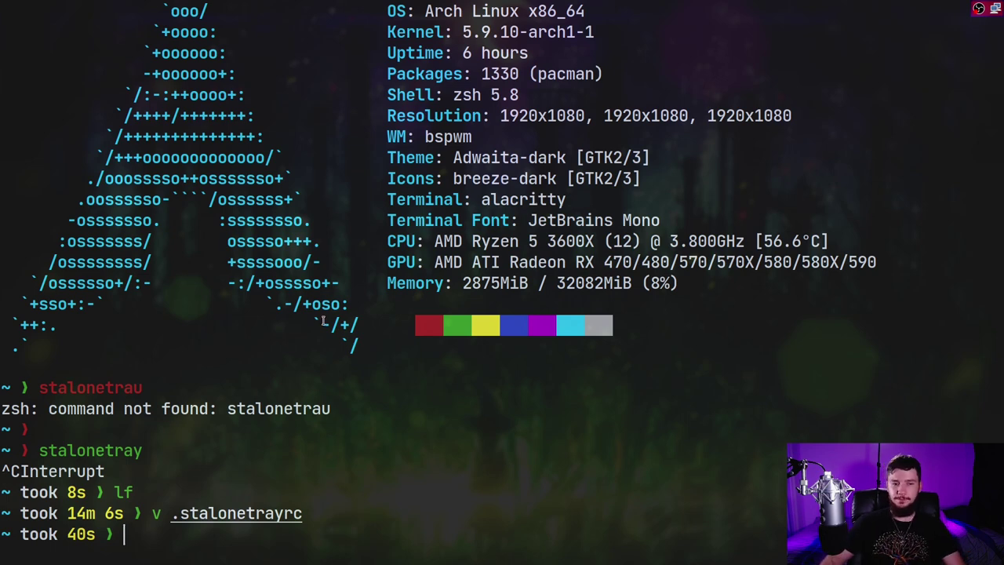
- Reopen .stalonetrayrc in the editor and search for "vertical" to reach the vertical layout directive
key(Up)
key(Return)
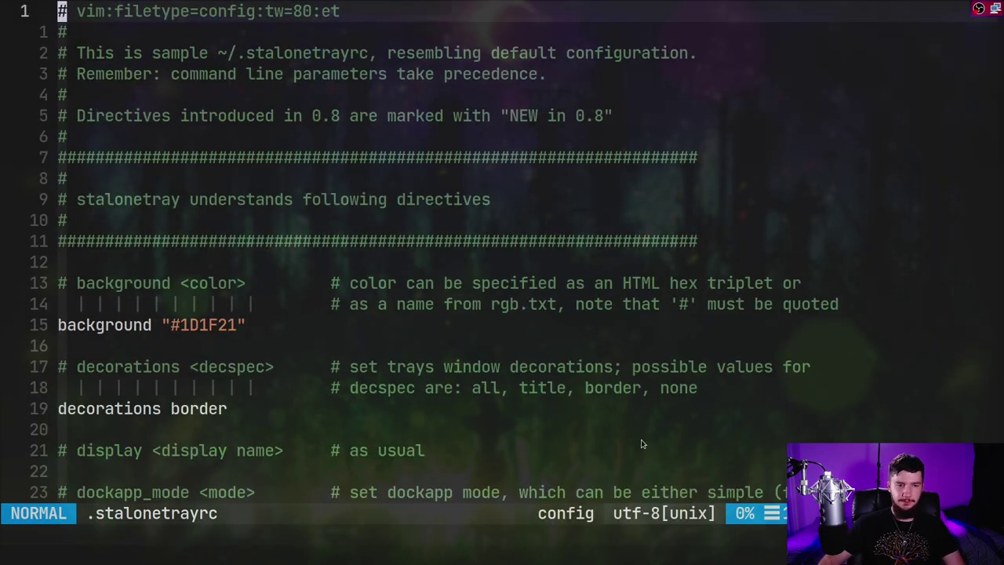
text(/ver)
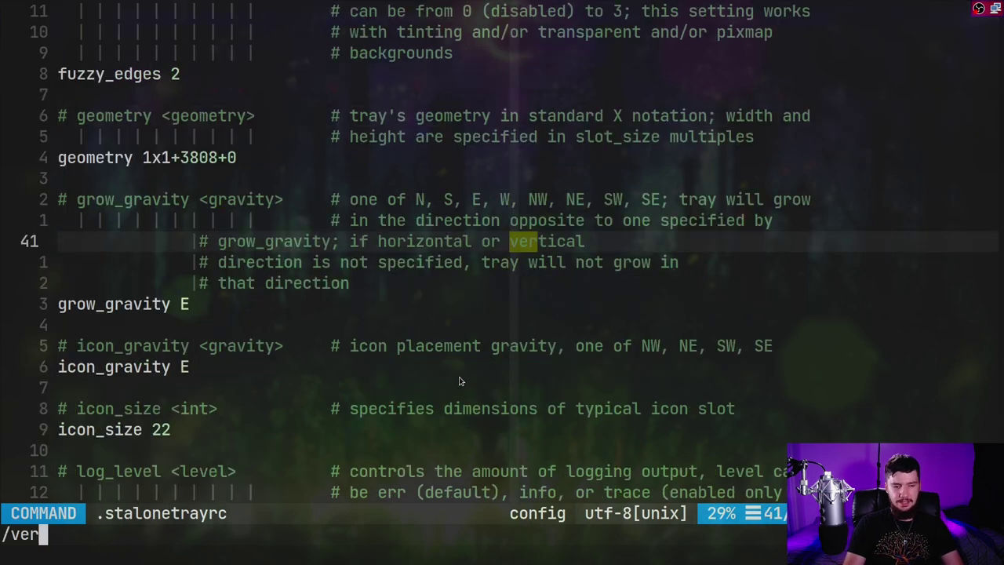
text(tical)
key(Return)
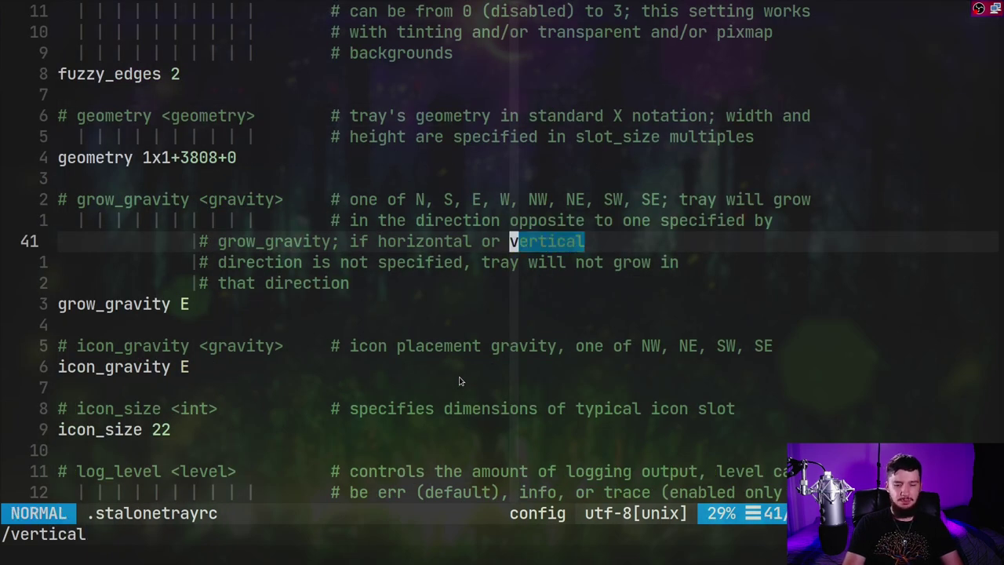
key(n)
key(n)
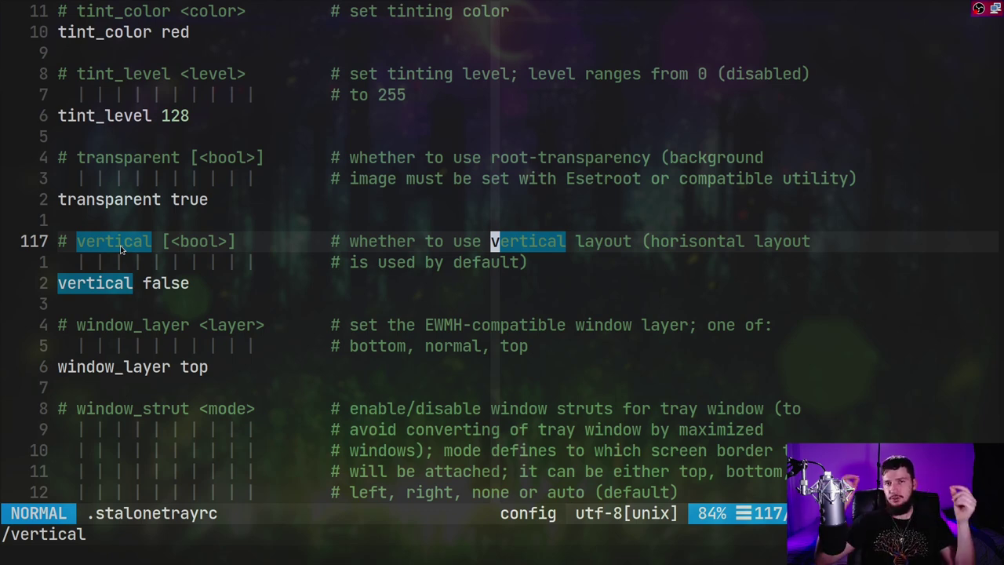
- Set the vertical directive to true, save .stalonetrayrc and return the window to the tiled layout
click(219, 283)
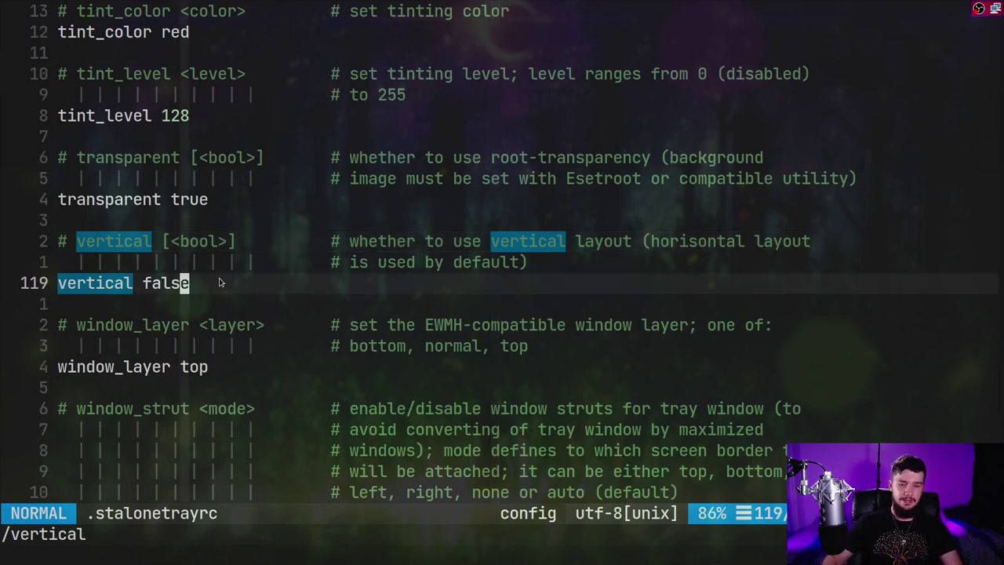
key(b)
key(z)
key(z)
text(cw)
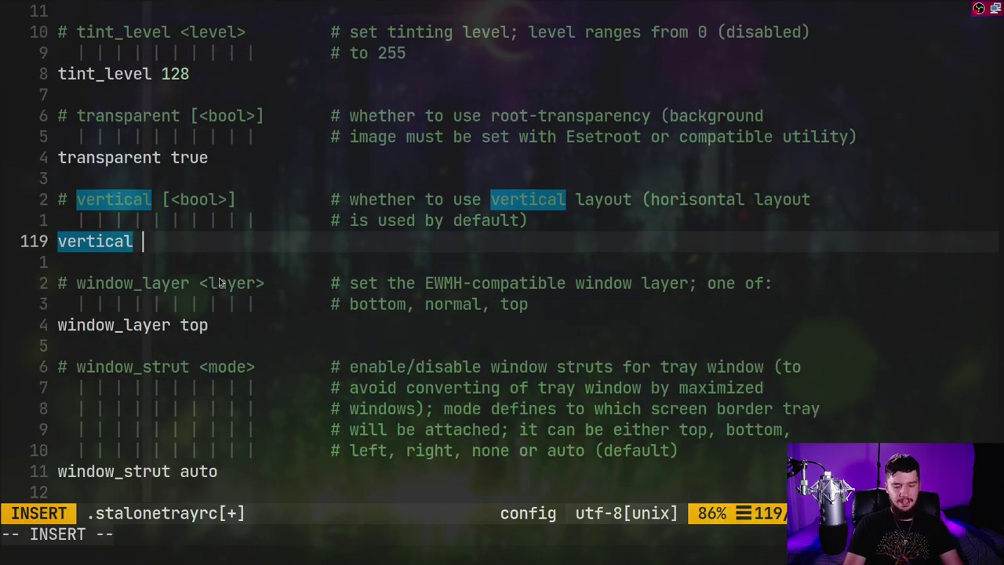
text(true)
key(Escape)
text(:w)
key(Return)
key(super+f)
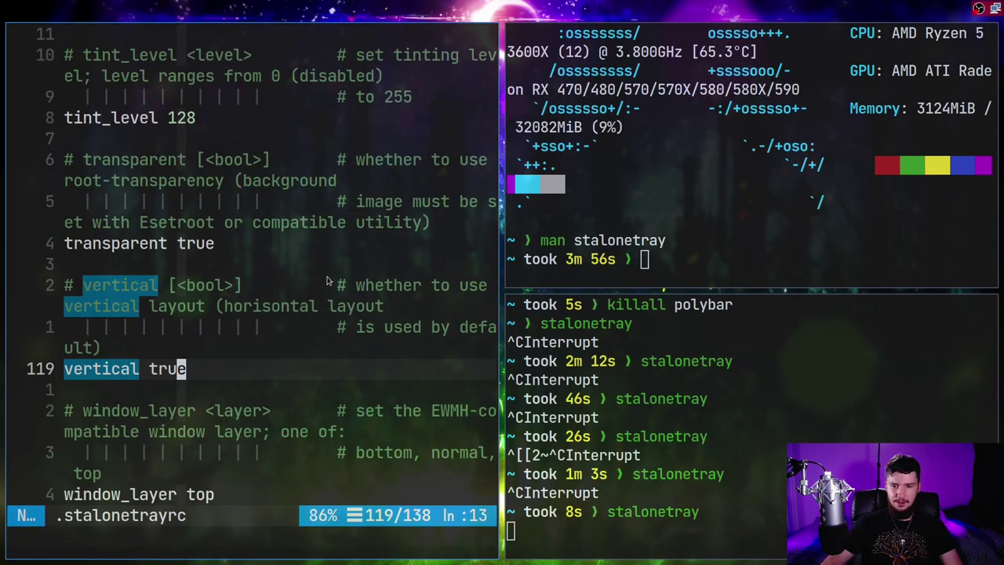
- Run stalonetray again in the terminal to load the vertical layout, and return to the .stalonetrayrc window
key(Up)
key(Return)
key(super+k)
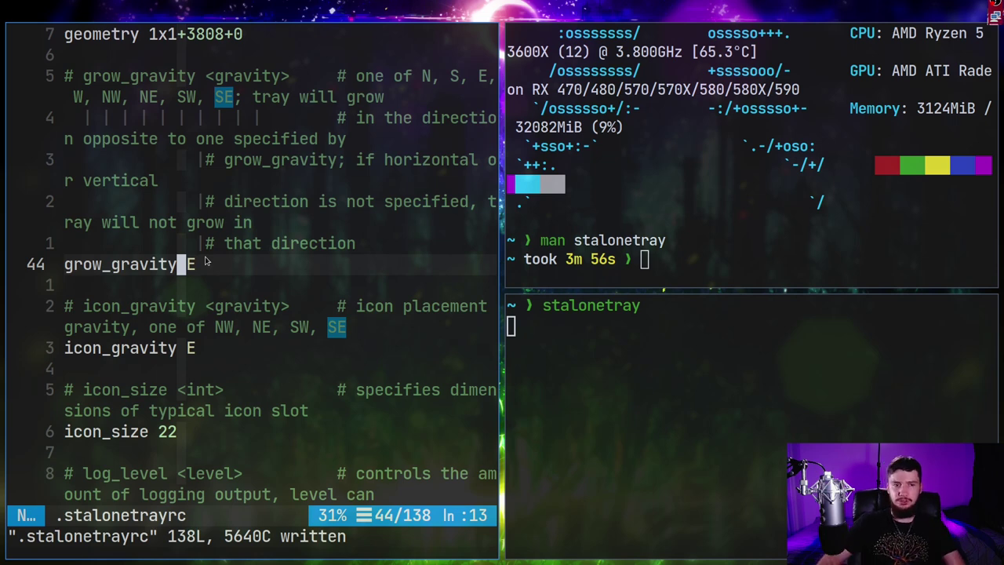
- Set the grow_gravity directive to NE and save .stalonetrayrc
click(191, 265)
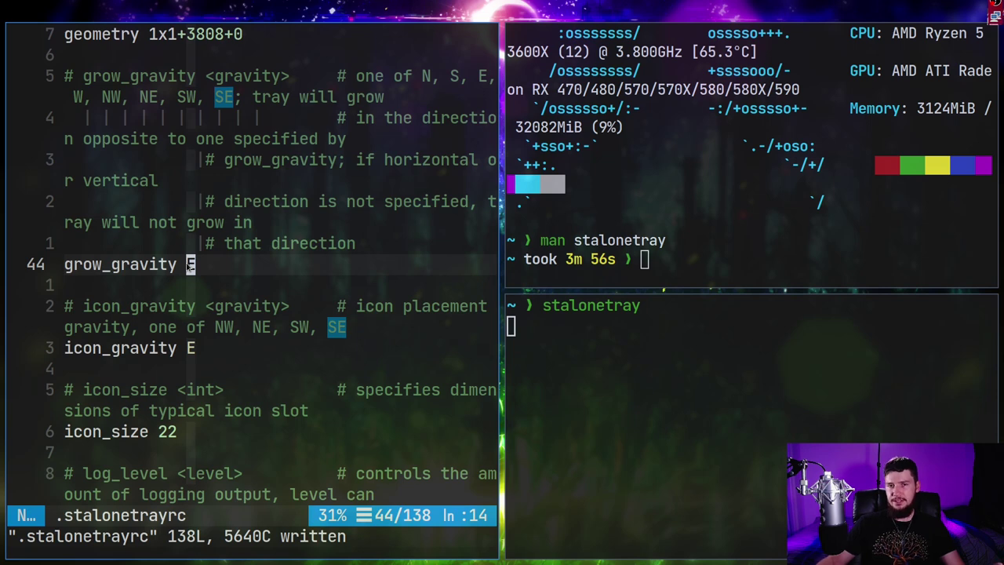
text(ity )
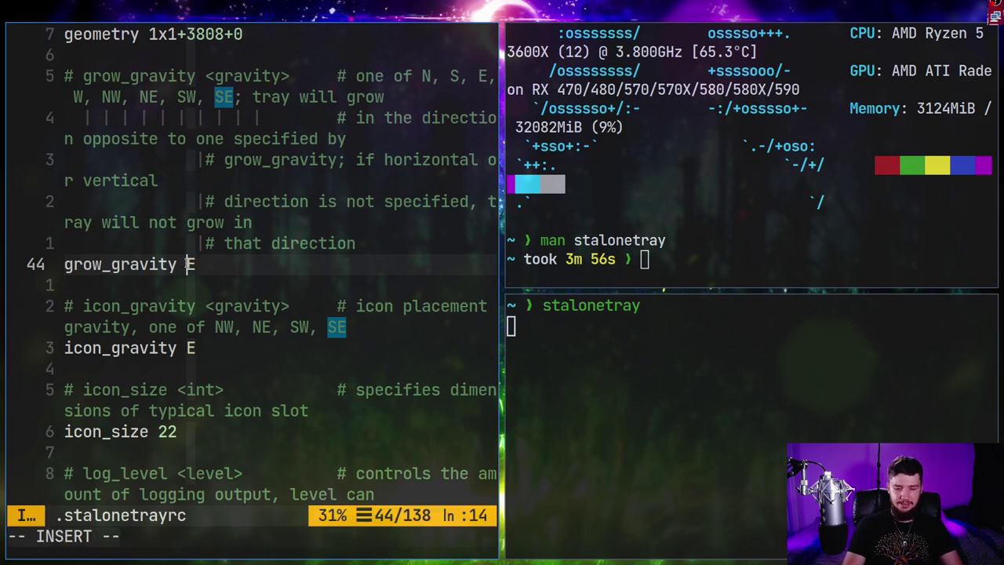
text(N)
key(Escape)
text(:w)
key(Return)
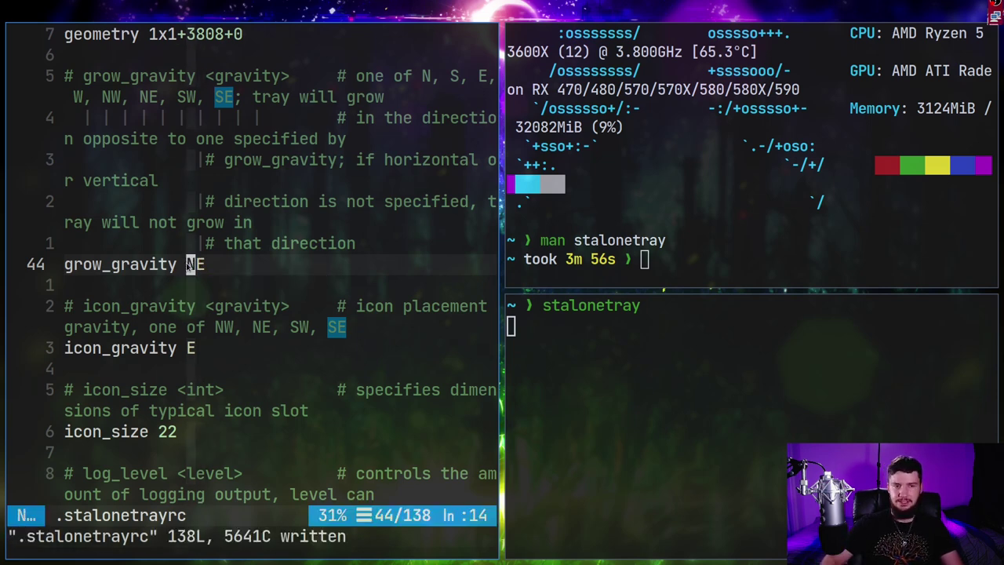
- Interrupt the running stalonetray in the terminal and start it again with the edited configuration
click(815, 346)
key(ctrl+c)
key(Up)
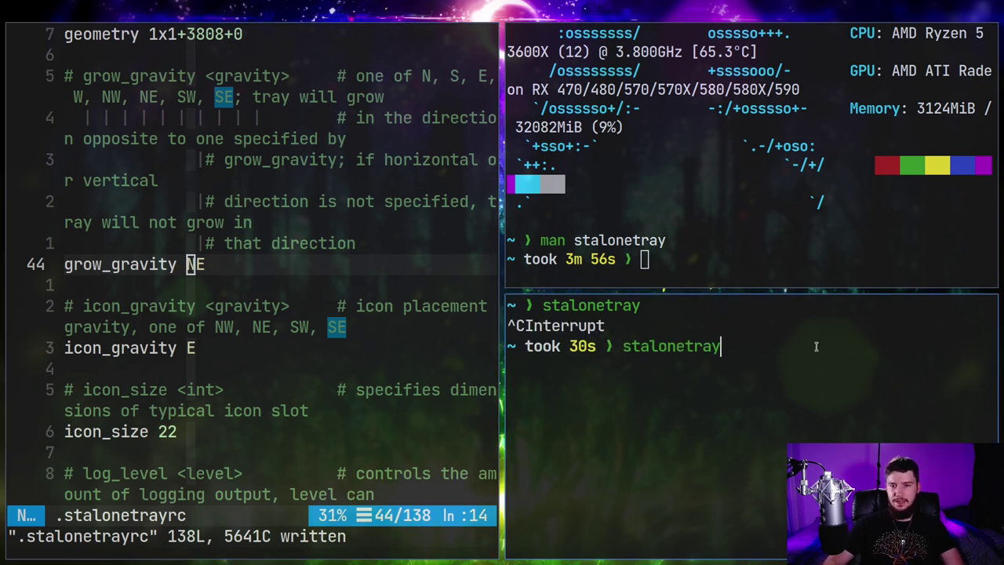
key(Return)
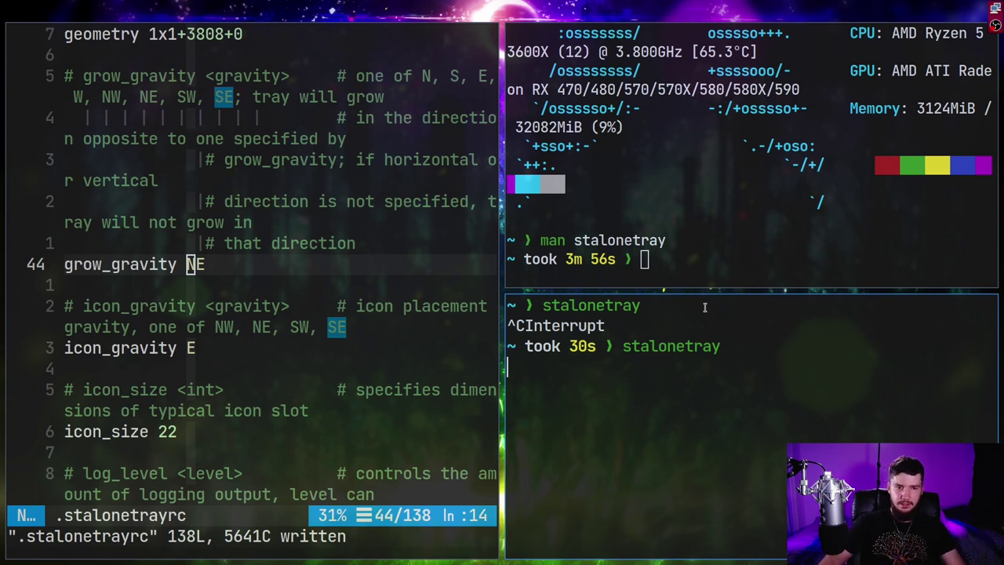
- Try SE as the grow_gravity value, saving .stalonetrayrc and restarting stalonetray to test it
text(sS)
key(Escape)
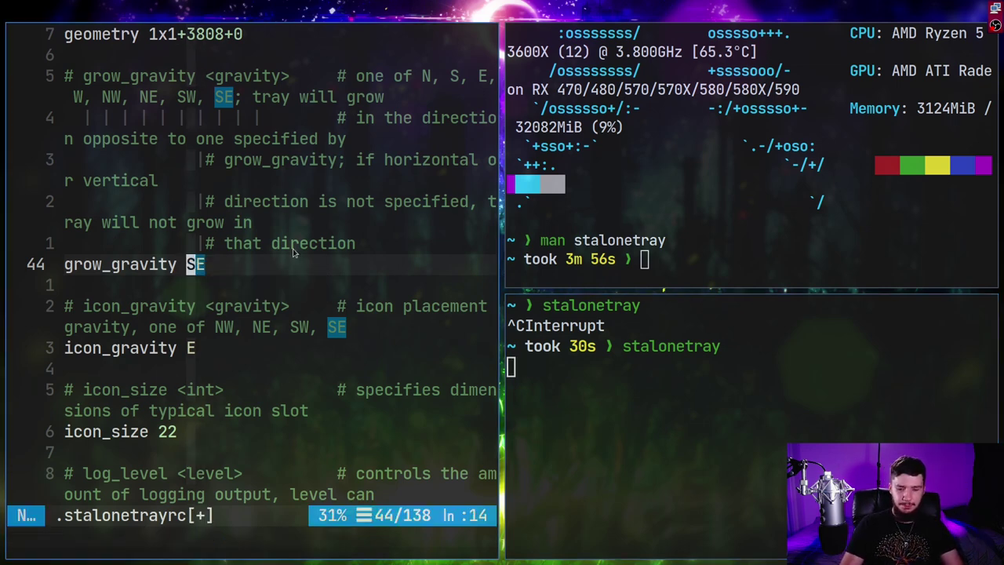
text(:w)
key(Return)
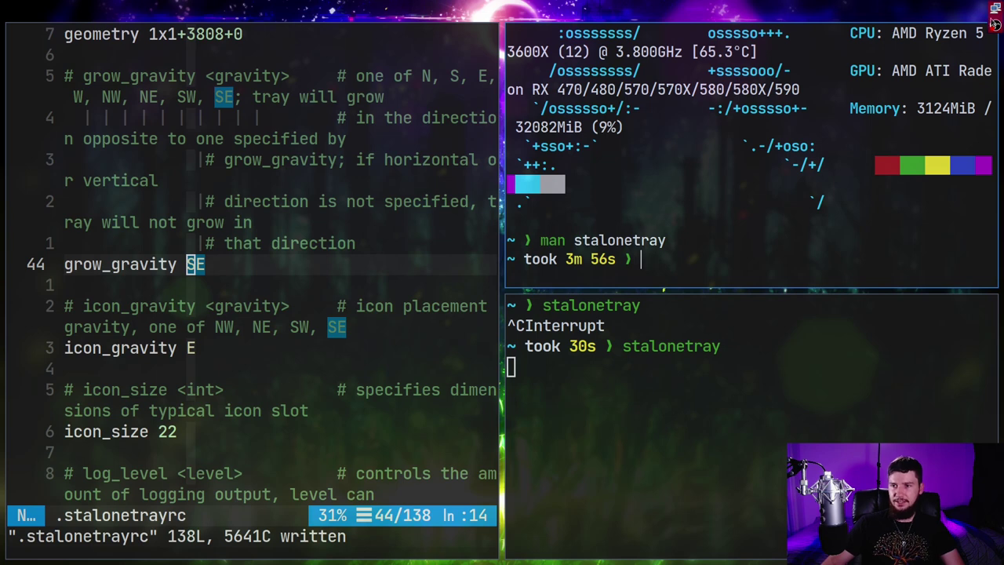
key(ctrl+c)
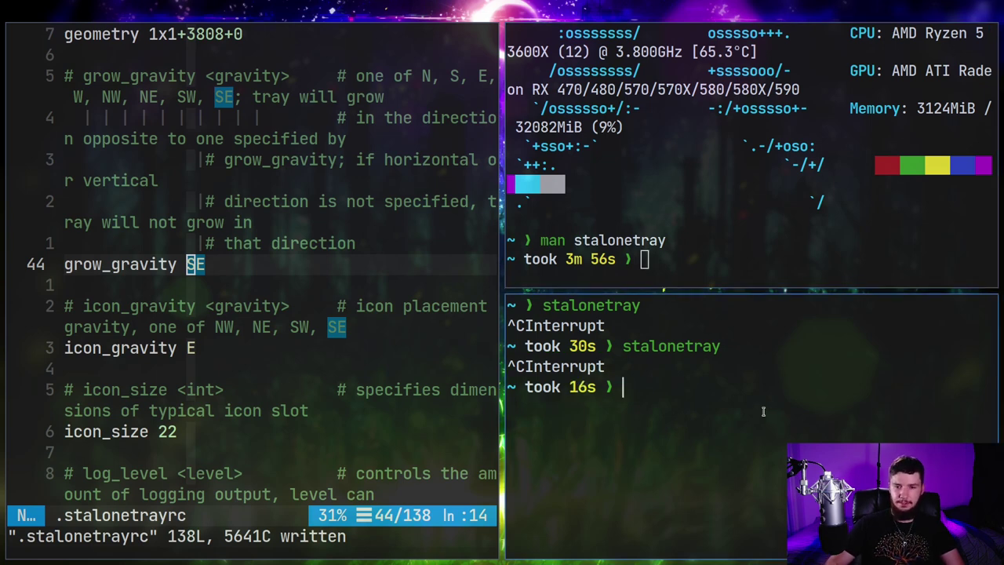
key(Up)
key(Return)
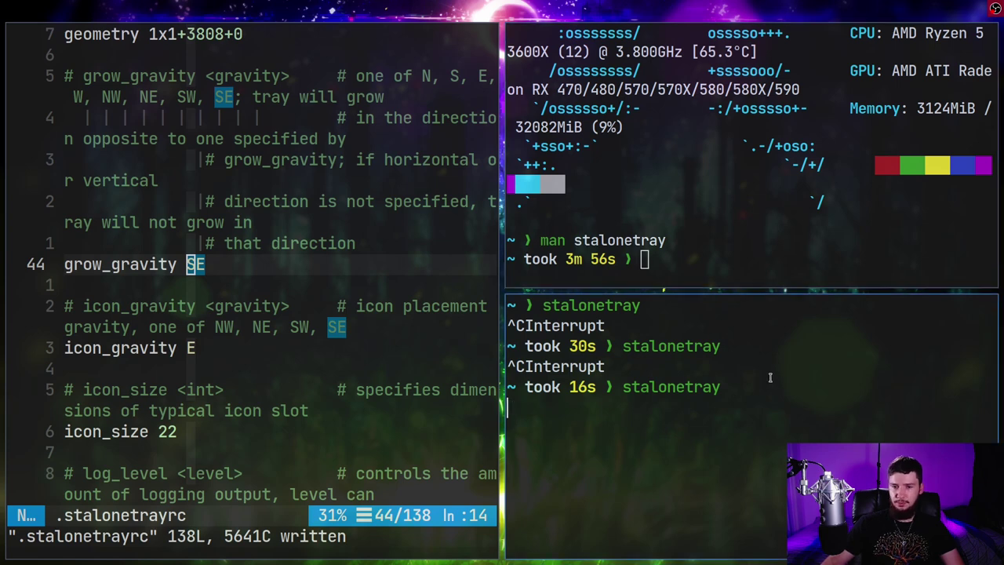
- Stop stalonetray, set grow_gravity back to NE, save .stalonetrayrc and start the tray again
key(ctrl+c)
key(Up)
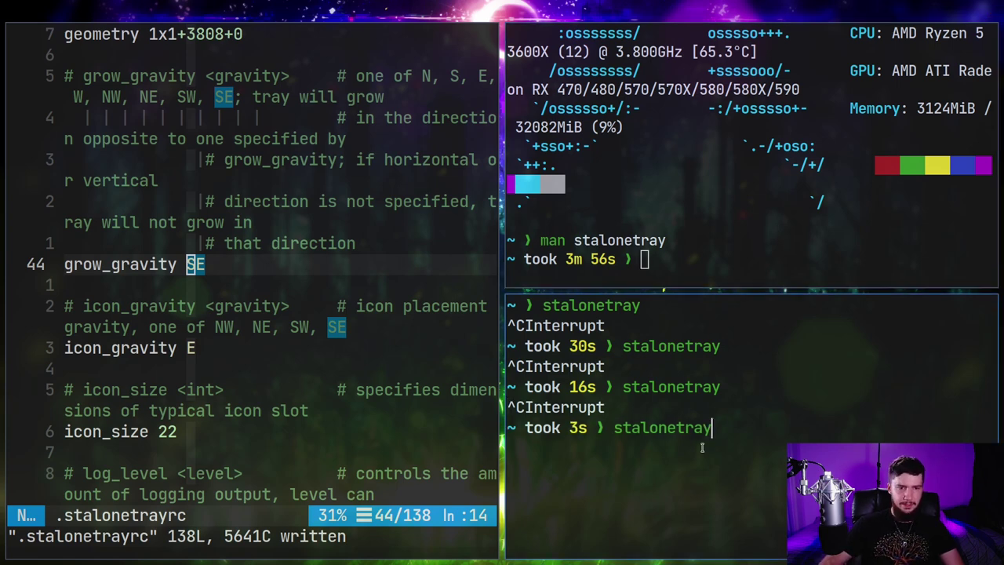
key(l)
key(i)
key(BackSpace)
text(N)
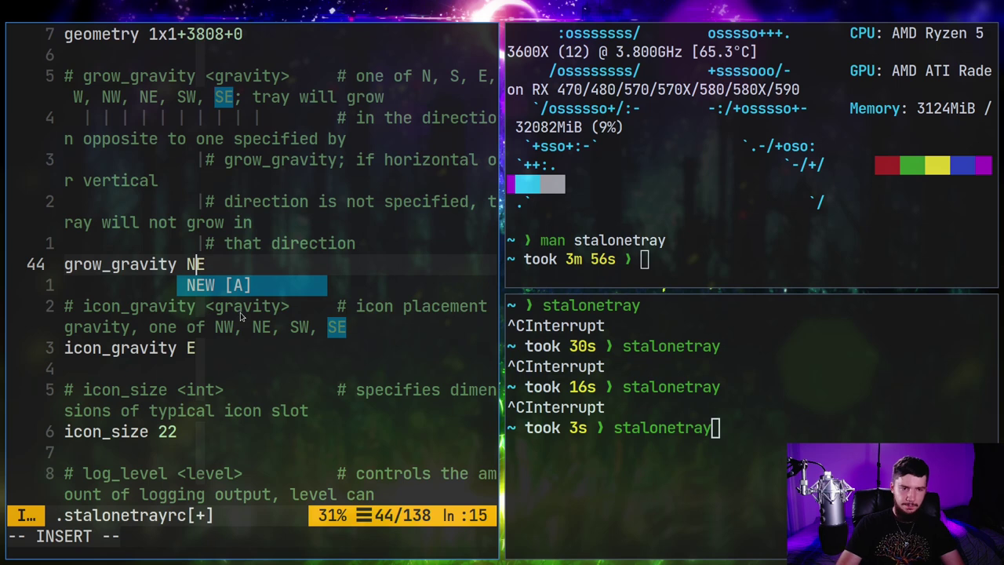
key(Escape)
text(:w)
key(Return)
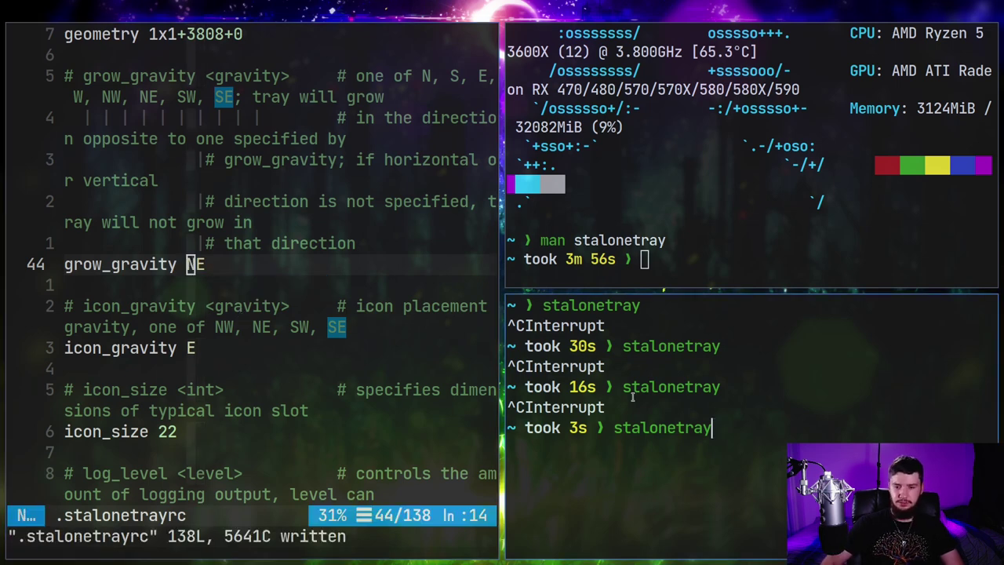
key(Return)
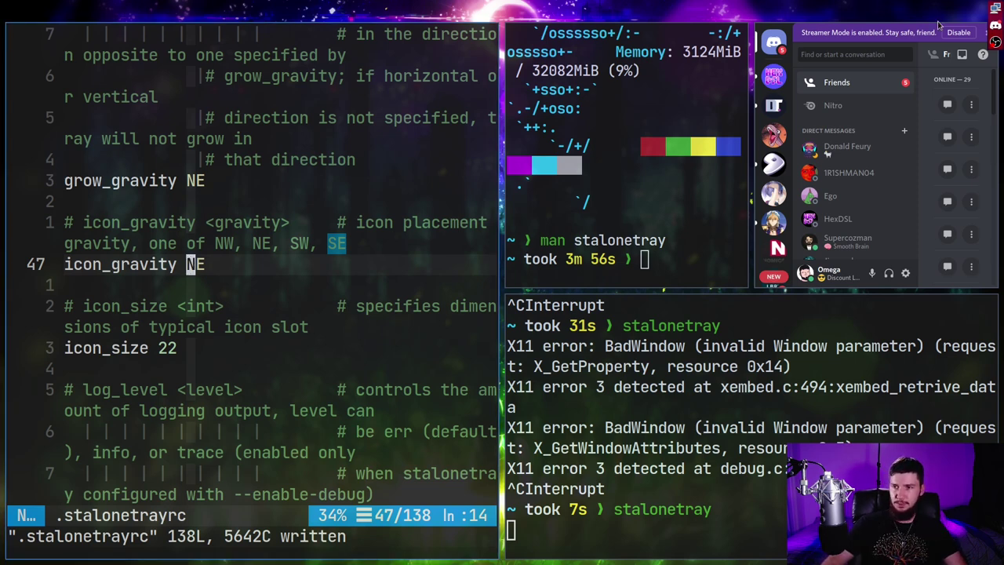
- Quit Discord from its tray icon, then interrupt stalonetray and run it again in the terminal
right_click(995, 25)
click(953, 97)
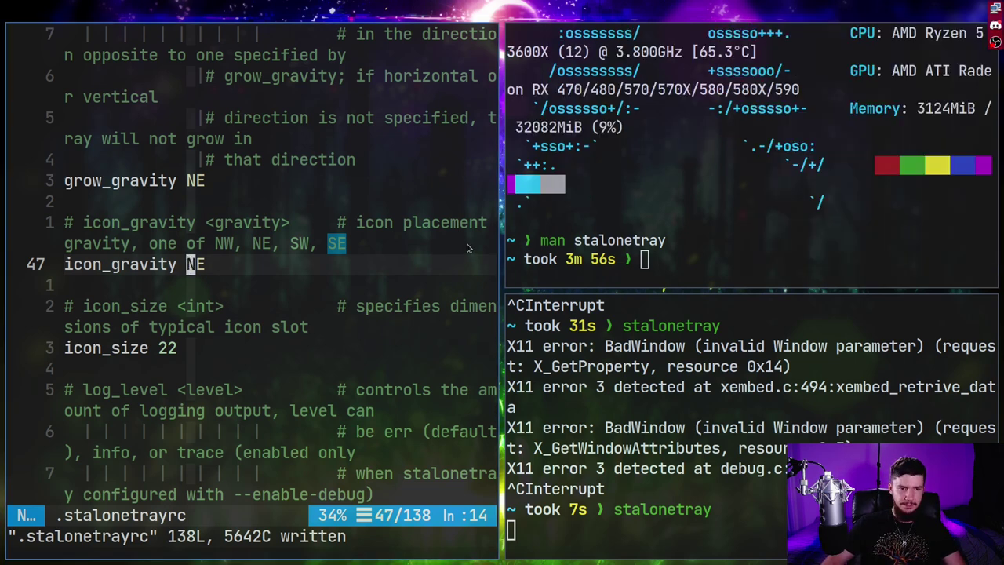
key(l)
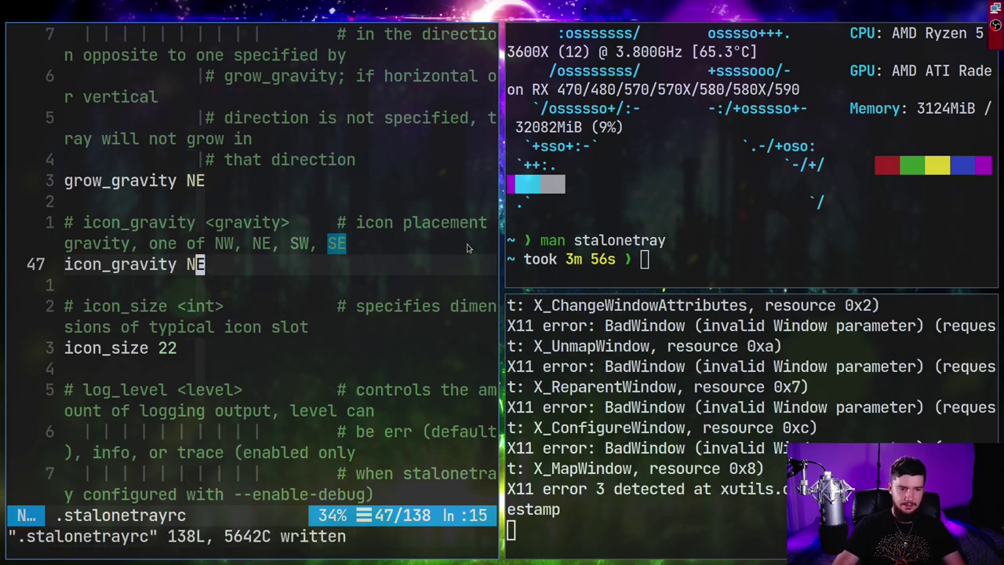
key(ctrl+c)
text(stalonetray)
key(Return)
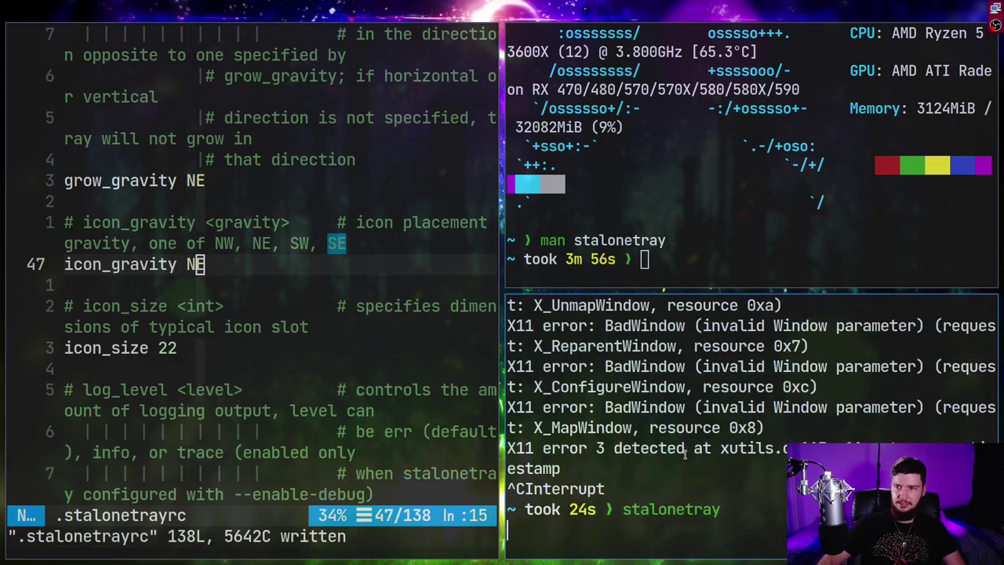
- Launch Discord through the application launcher to test the placement of its tray icon
key(super+p)
text(disc)
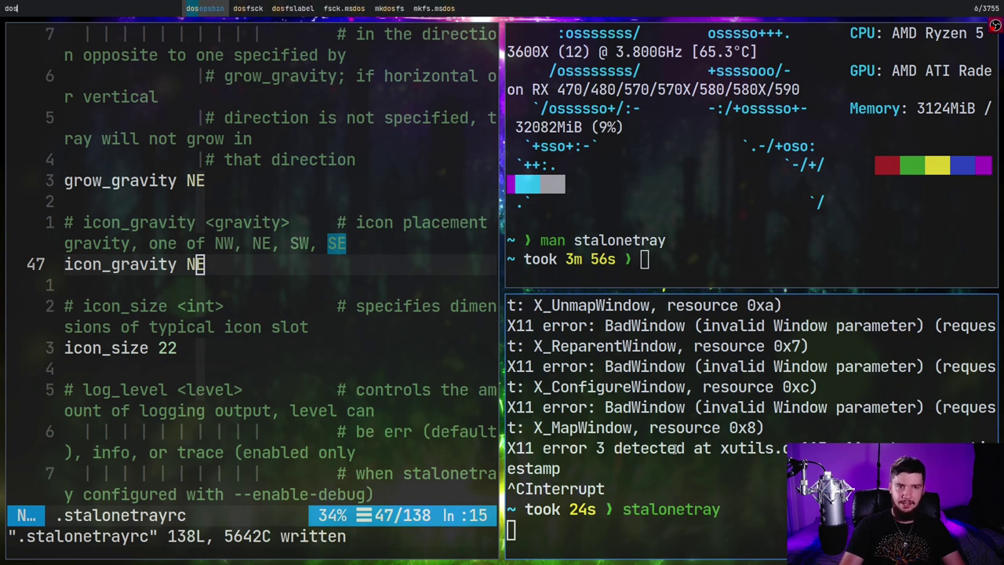
key(Return)
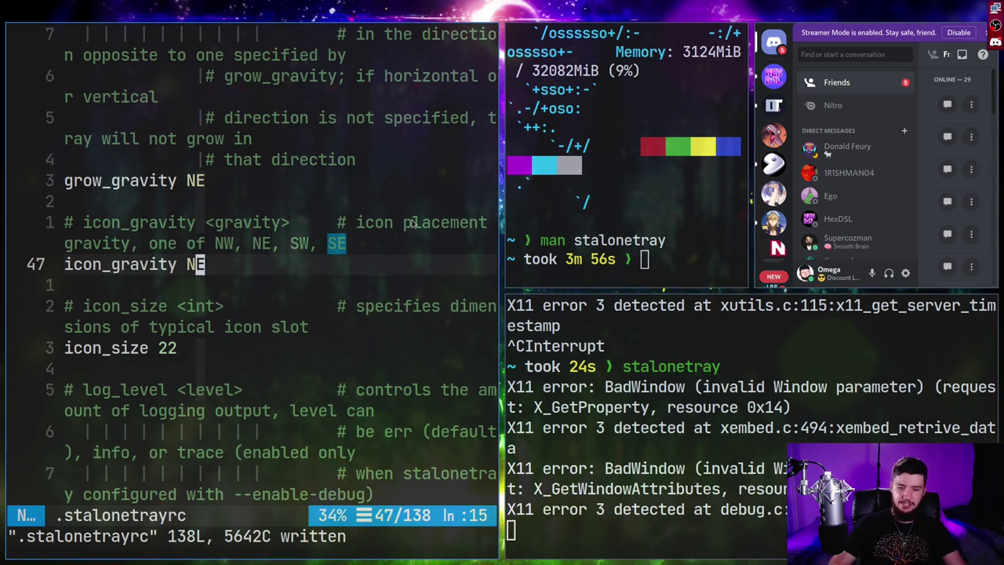
- Change the icon_gravity directive to SE and save .stalonetrayrc
text(hsS)
key(Escape)
text(:w)
key(Return)
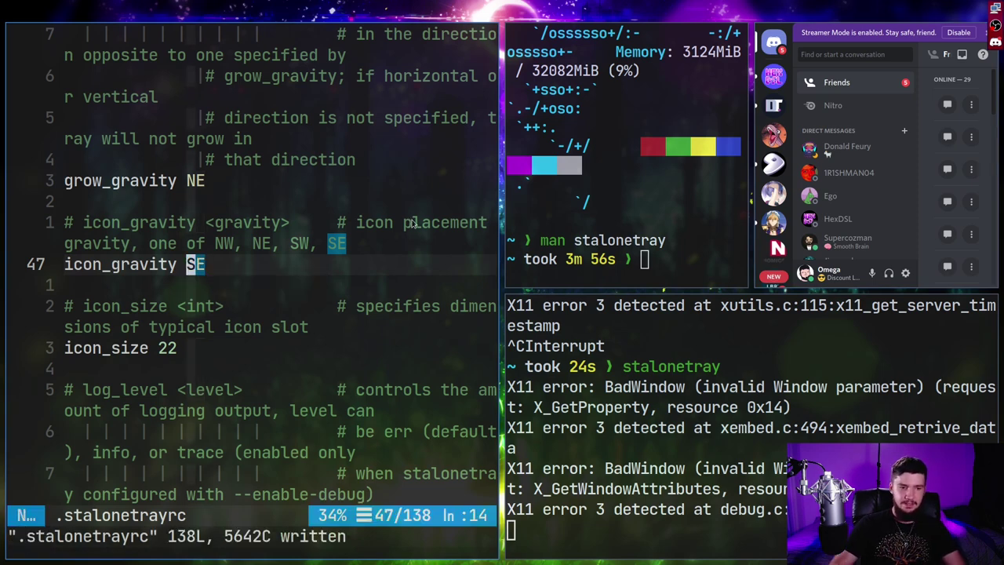
- Quit DiscordCanary from its tray icon and restart stalonetray with the changed icon gravity
right_click(993, 42)
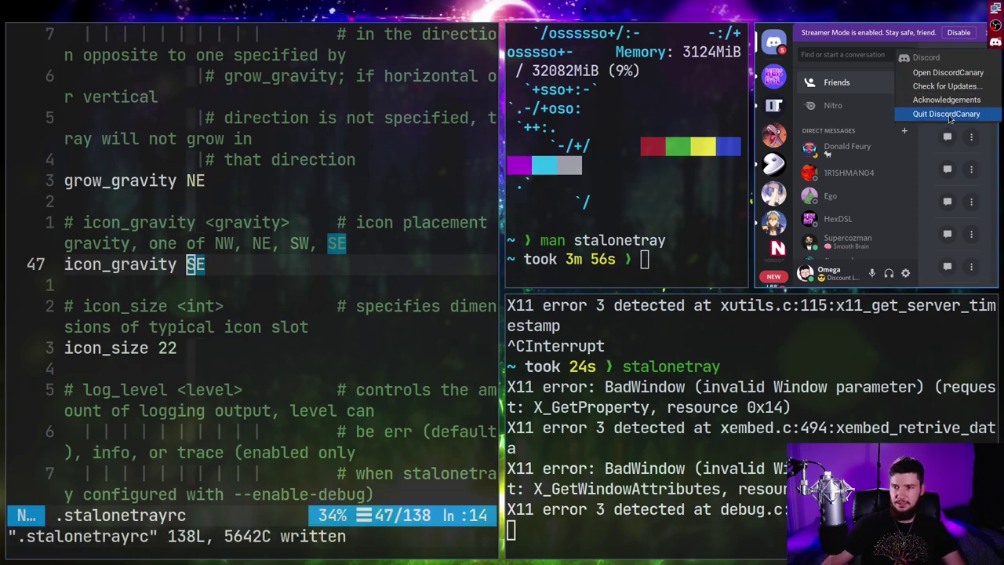
click(947, 115)
key(ctrl+c)
key(Up)
key(Return)
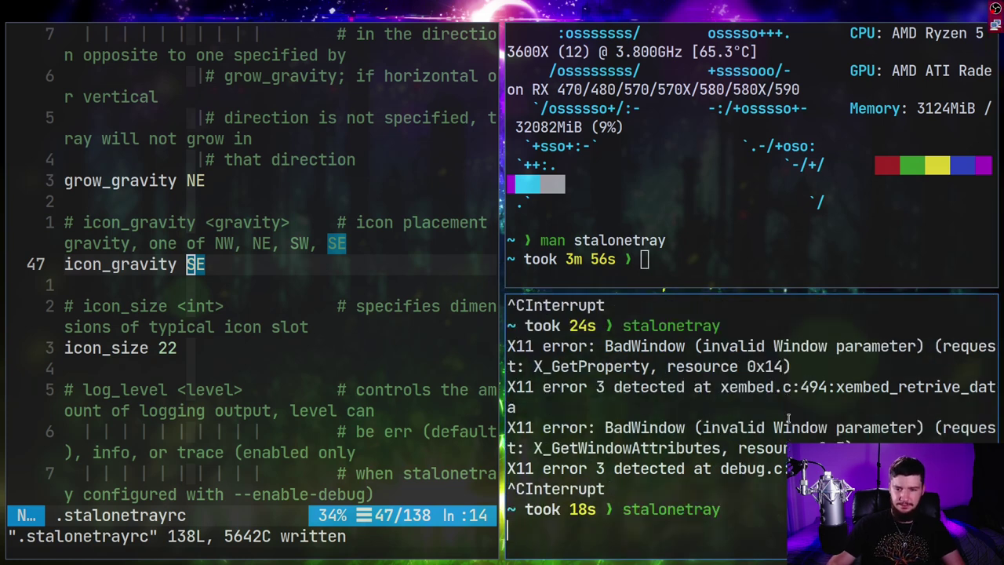
- Start Discord again from the application launcher, then close its window while keeping its tray icon
key(super+p)
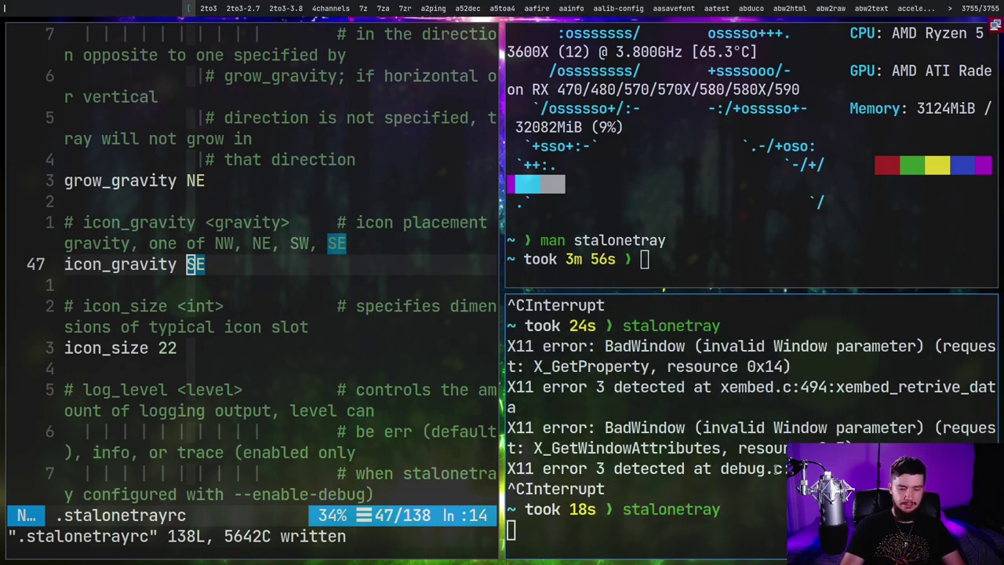
text(disc)
key(Return)
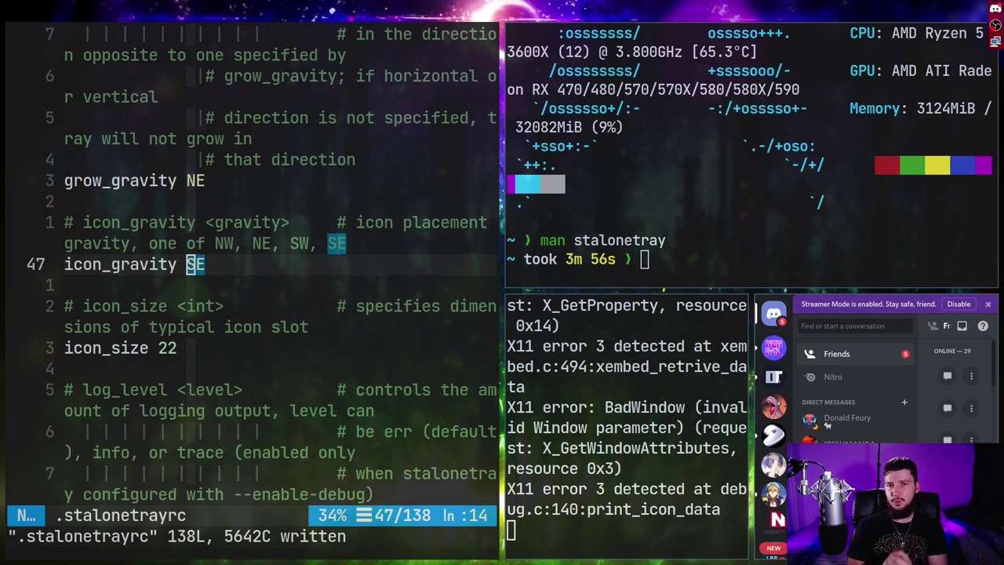
key(super+shift+q)
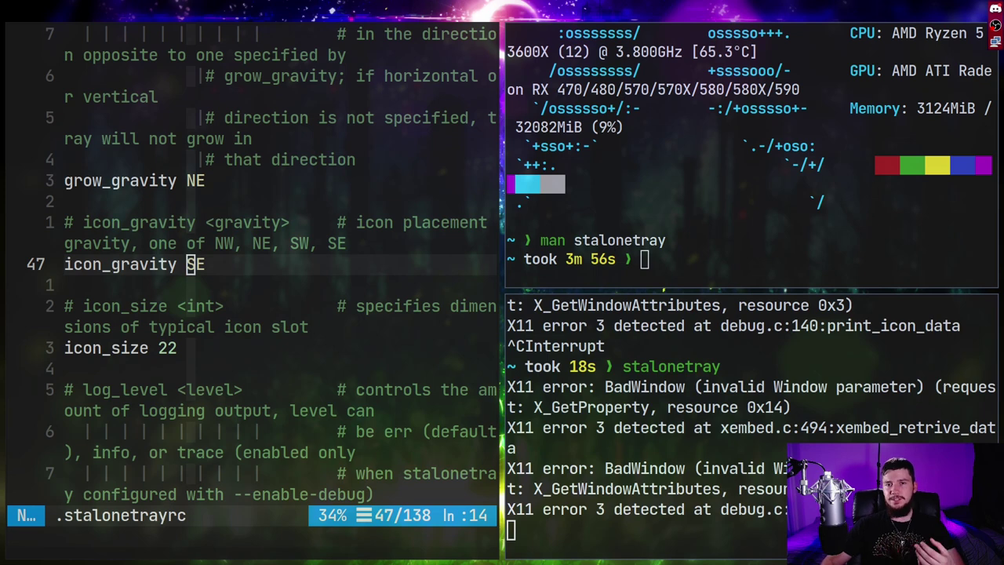
- Make the .stalonetrayrc window full screen and search for "geometr" to reach the geometry directives
key(super+f)
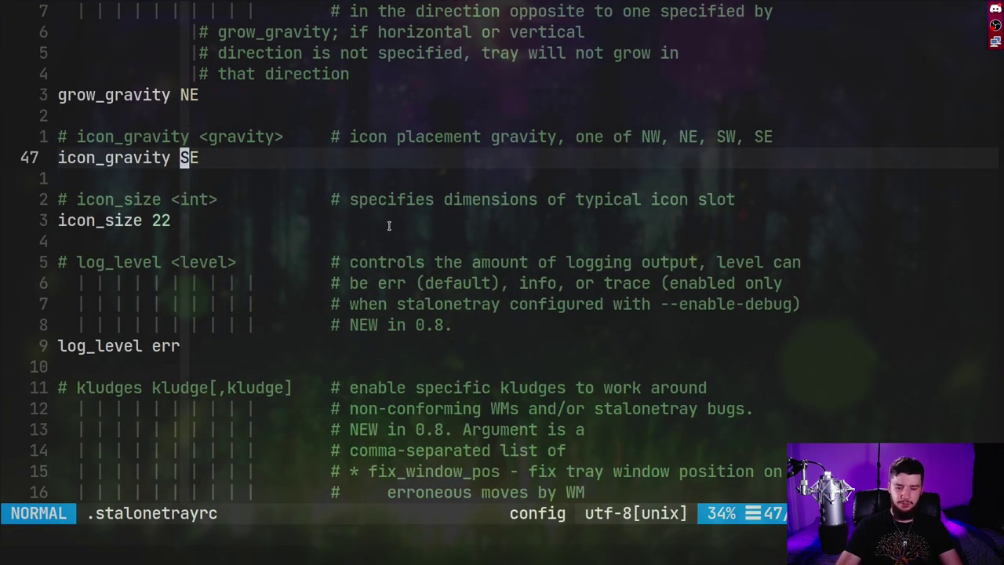
key(question)
text(geometr)
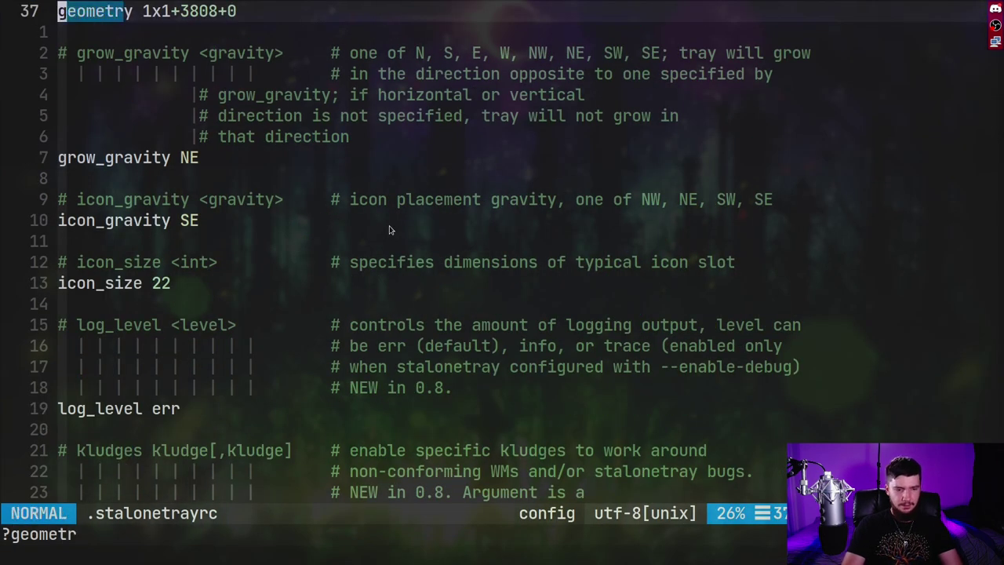
key(shift+n)
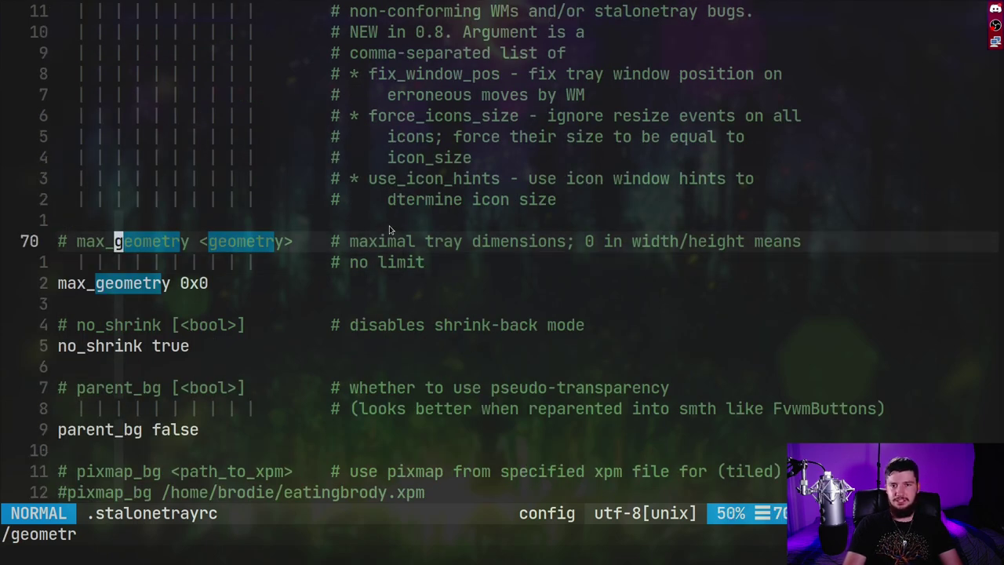
- Review the directives from fuzzy_edges to max_geometry, including geometry, the gravity settings, icon_size, log_level and kludges
key(9)
key(k)
key(k)
key(k)
key(k)
key(k)
key(k)
key(k)
key(k)
key(k)
key(k)
key(k)
key(k)
key(k)
key(k)
key(k)
key(k)
key(k)
key(k)
key(k)
key(k)
key(k)
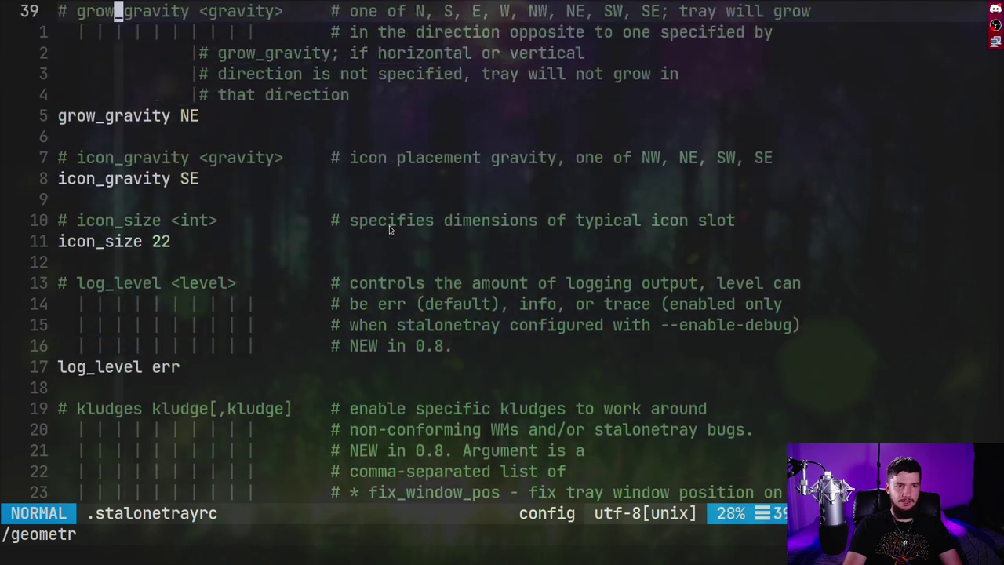
key(k)
key(k)
key(k)
key(k)
key(k)
key(k)
key(k)
key(k)
key(k)
key(j)
key(j)
key(j)
key(j)
key(j)
key(j)
key(j)
key(j)
key(j)
key(j)
key(j)
key(j)
key(j)
key(j)
key(j)
key(j)
key(j)
key(j)
key(j)
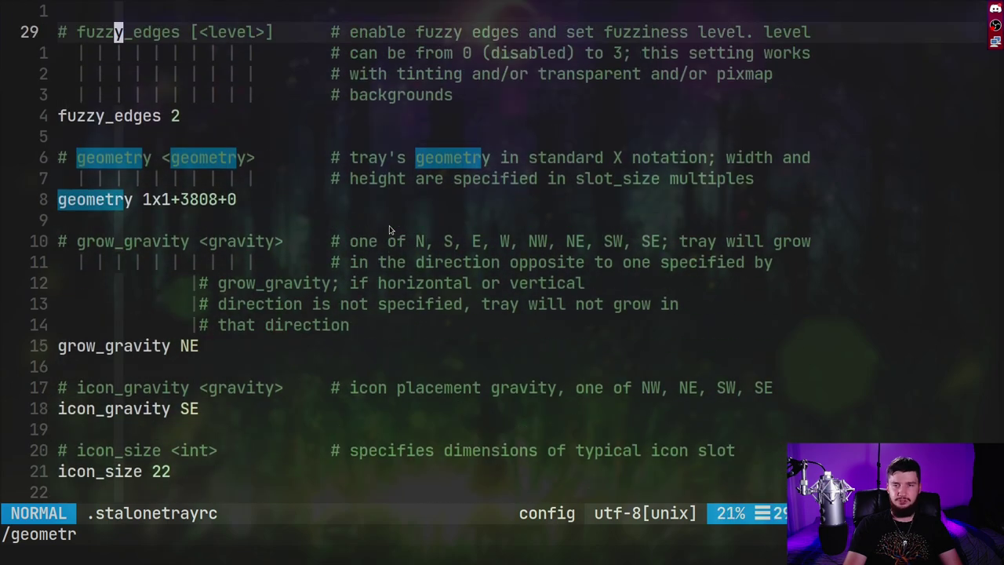
key(j)
key(j)
key(j)
key(j)
key(j)
key(j)
key(j)
key(j)
key(j)
key(j)
key(j)
key(j)
key(j)
key(j)
key(j)
key(j)
key(j)
key(j)
key(j)
key(j)
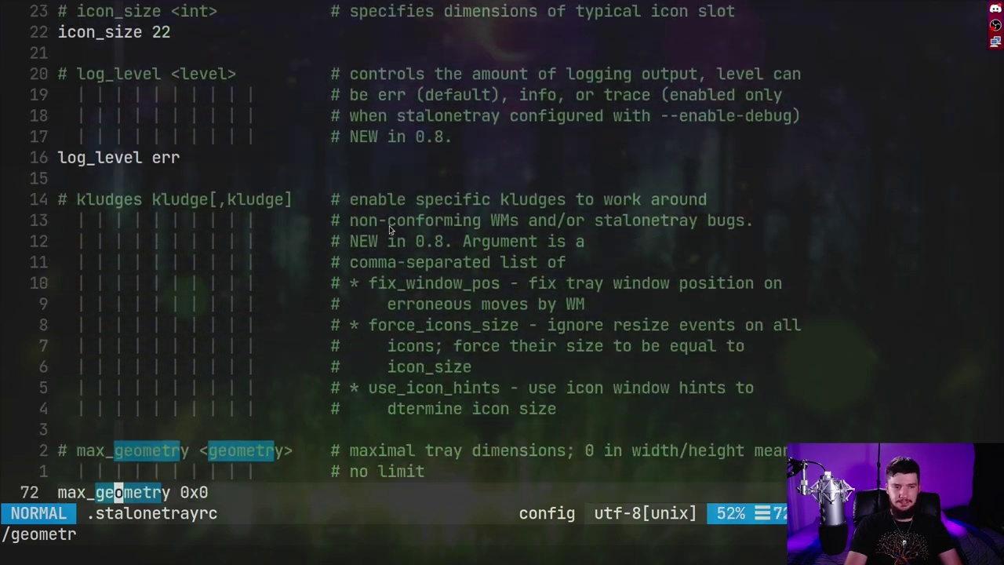
key(k)
key(k)
key(k)
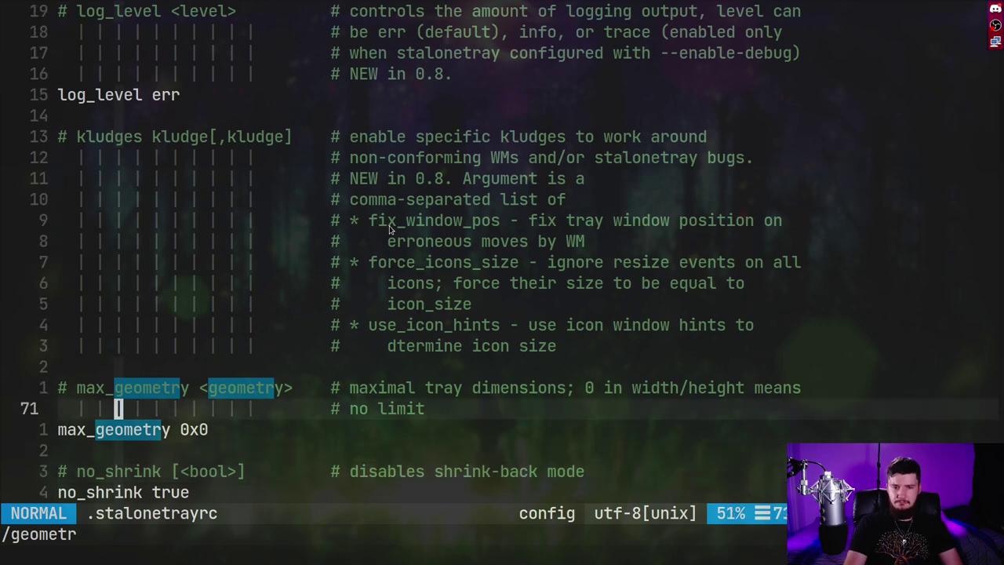
key(k)
key(k)
key(k)
key(k)
key(k)
key(k)
key(k)
key(k)
key(k)
key(k)
key(k)
key(k)
key(k)
key(k)
key(k)
key(k)
key(k)
key(k)
key(k)
key(k)
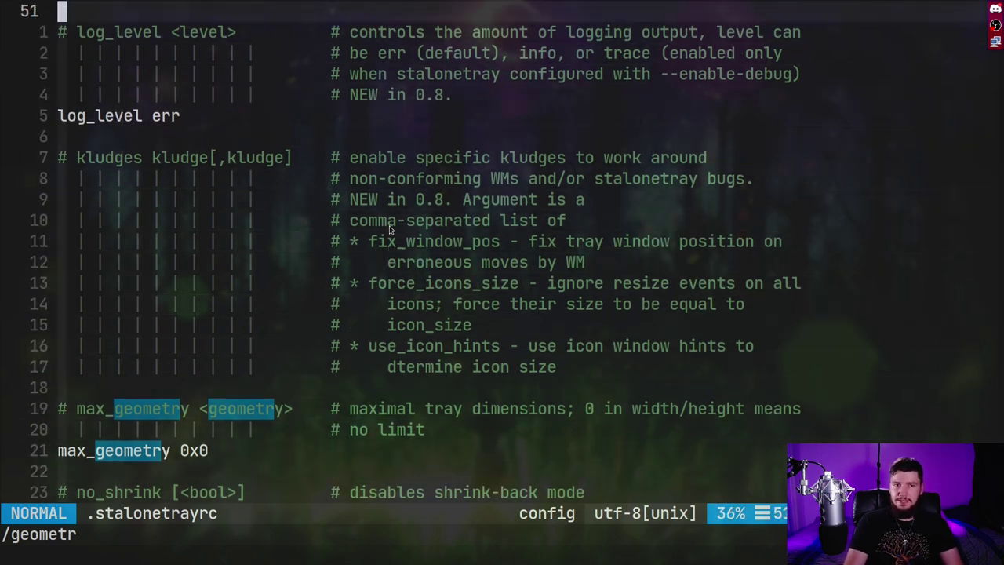
- Examine the size and position parts of the geometry directive's 1x1+3808+0 value and its explanatory comment
key(k)
key(k)
key(k)
key(k)
key(k)
key(k)
key(k)
key(k)
key(k)
key(k)
key(k)
key(j)
key(j)
key(j)
key(j)
key(j)
key(j)
key(j)
key(j)
key(j)
key(j)
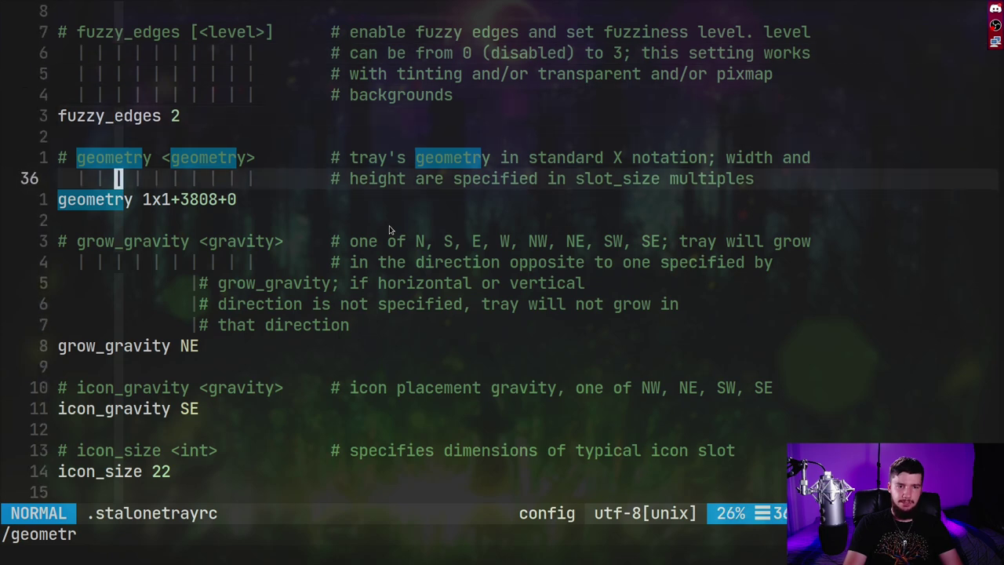
key(k)
key(l)
key(l)
key(l)
key(l)
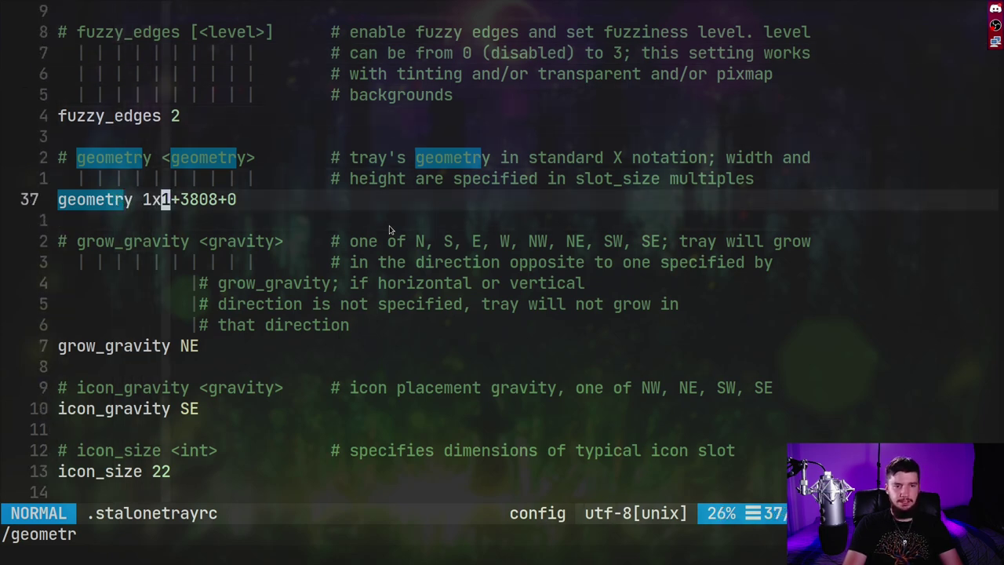
key(l)
key(l)
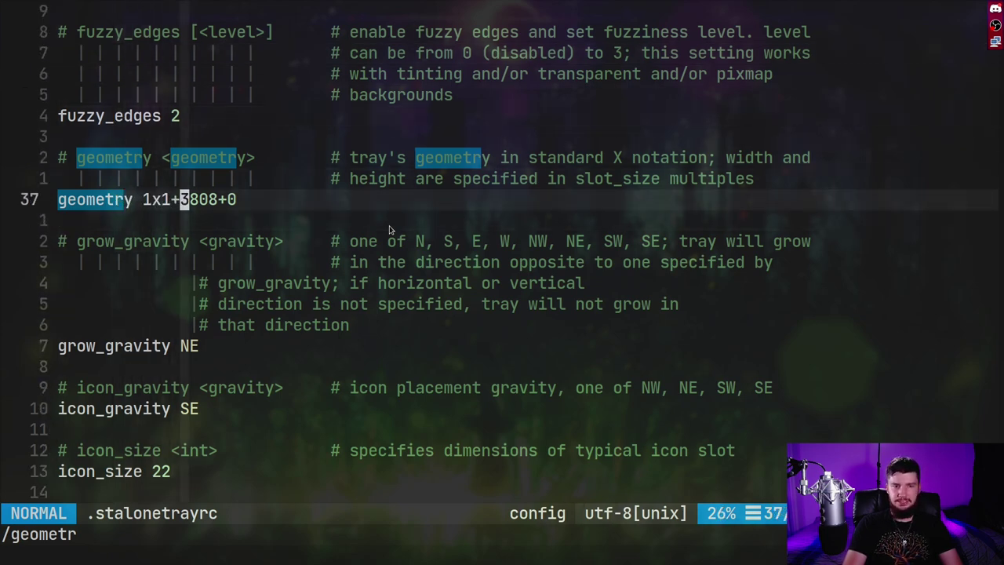
key(h)
key(h)
key(h)
key(h)
key(l)
key(l)
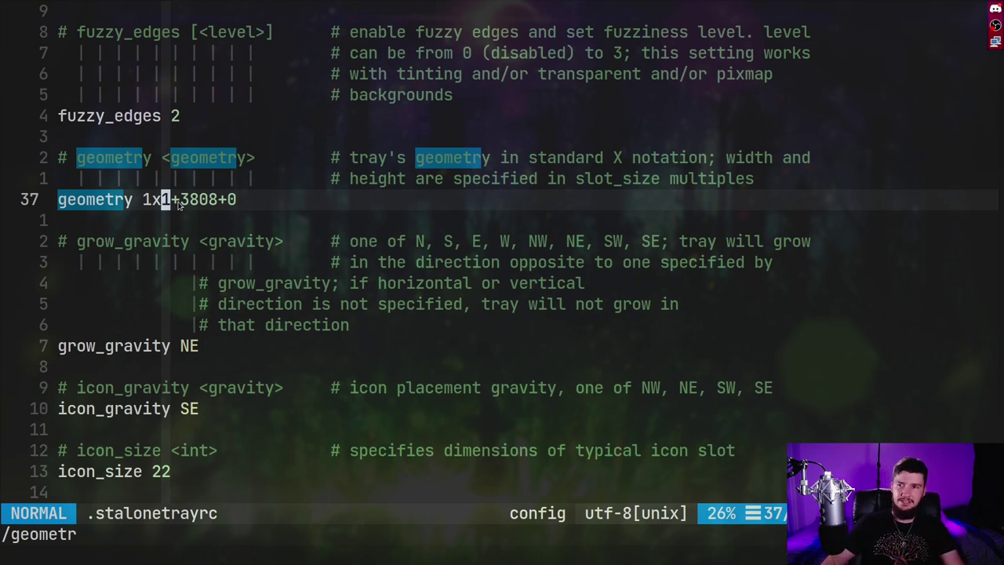
- Change the tray size in the geometry directive to 2x5 and save .stalonetrayrc
text(hhs)
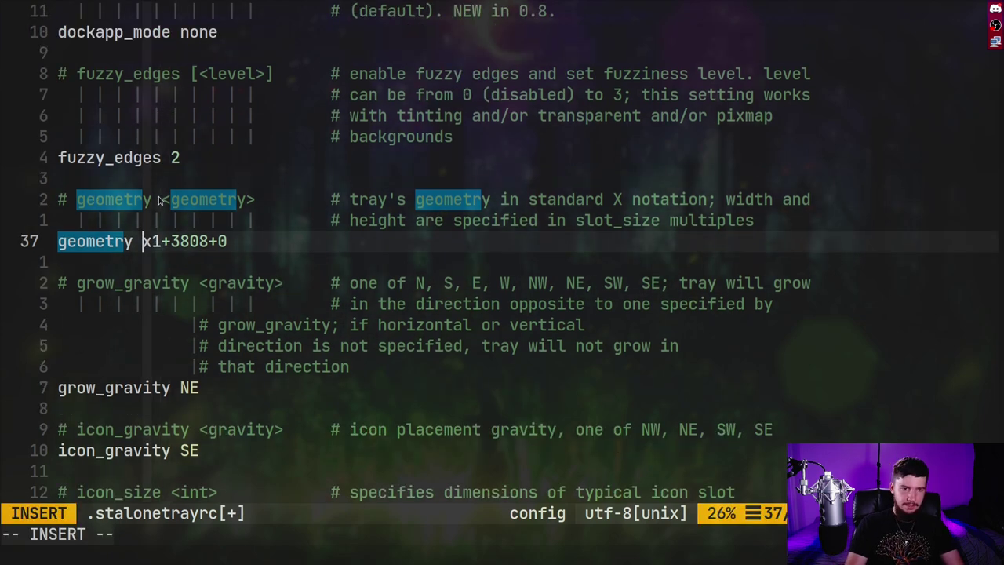
text(2)
key(Escape)
key(l)
key(l)
text(s5)
key(Escape)
key(colon)
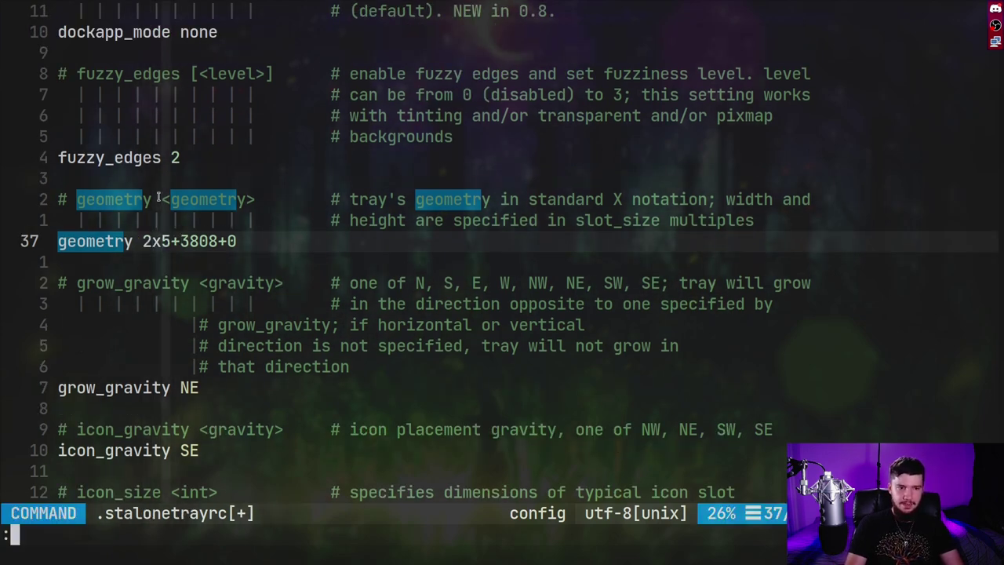
text(w)
key(Return)
- Leave full screen and run stalonetray again to test the 2x5 geometry
key(super+f)
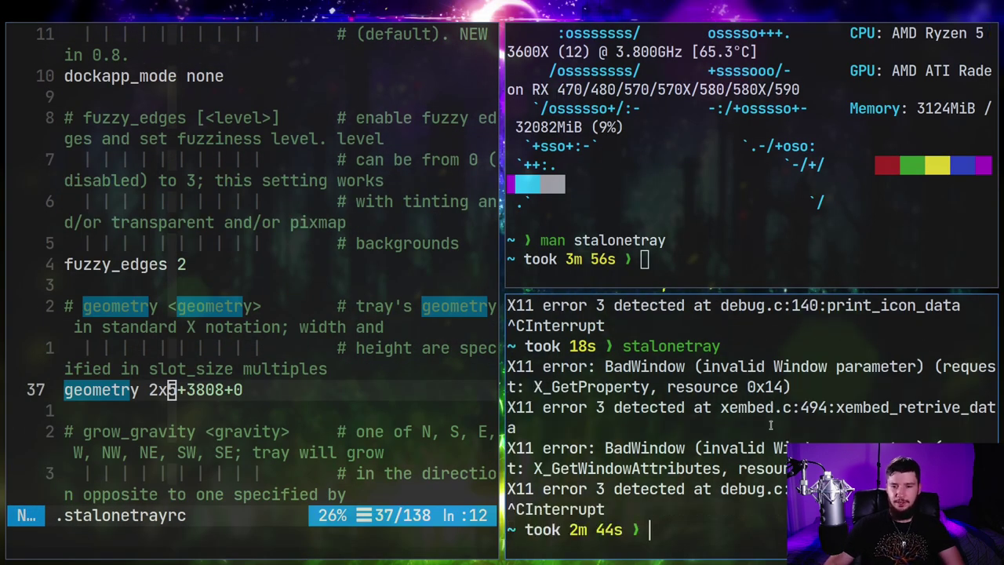
key(Up)
key(Return)
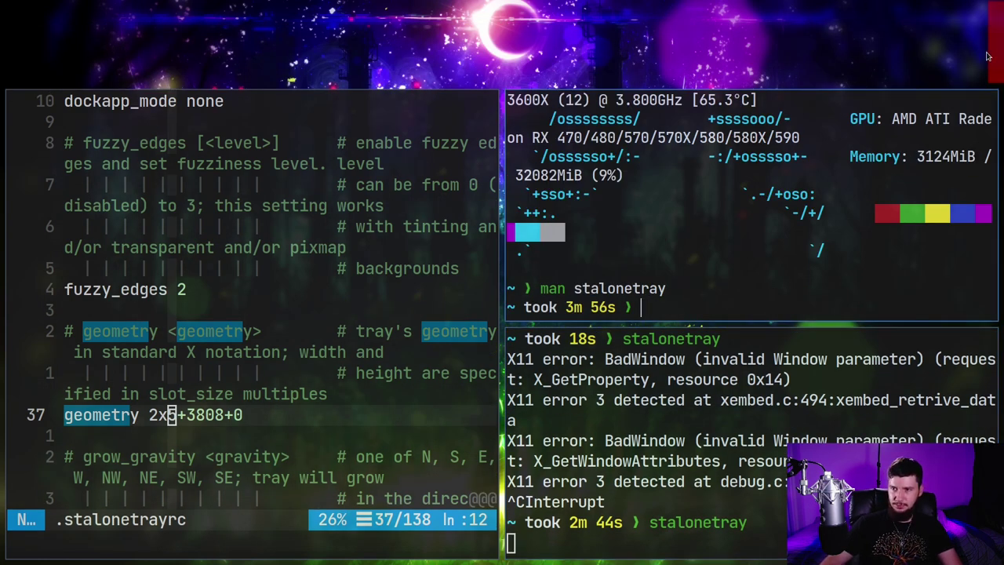
click(806, 368)
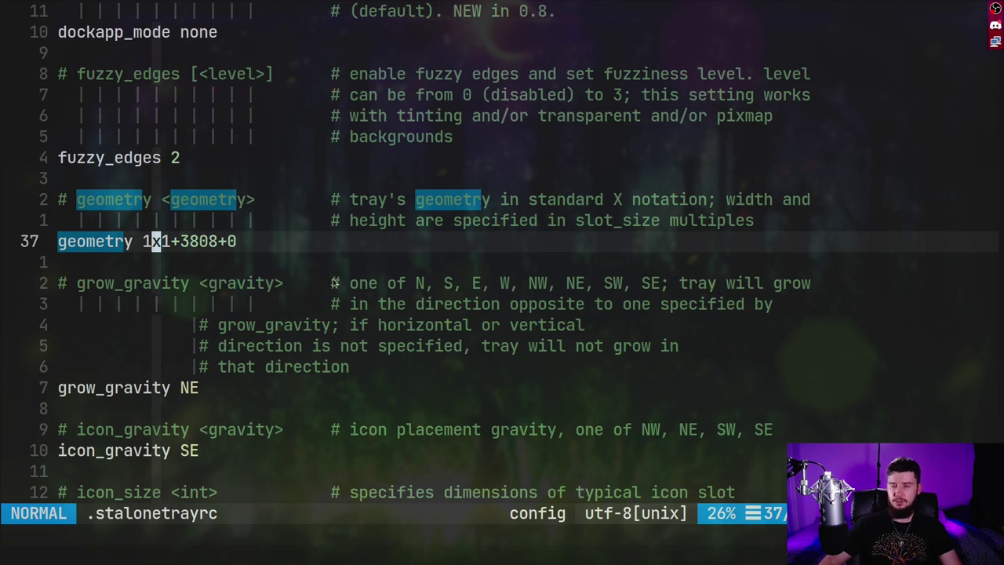
- Highlight the +3808 horizontal offset in the geometry line to inspect it, then clear the selection and keep the config full screen
drag(175, 243, 216, 247)
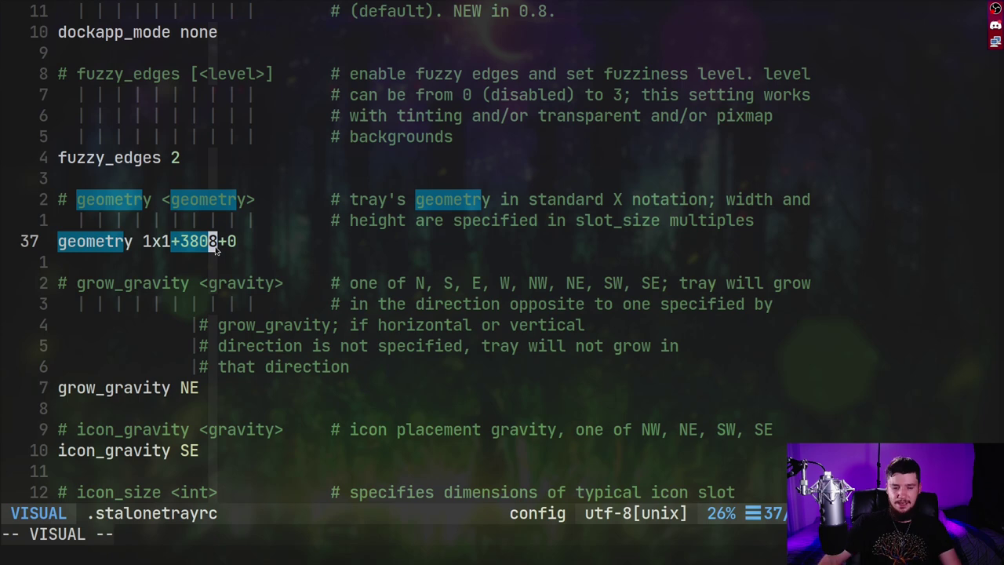
key(super+f)
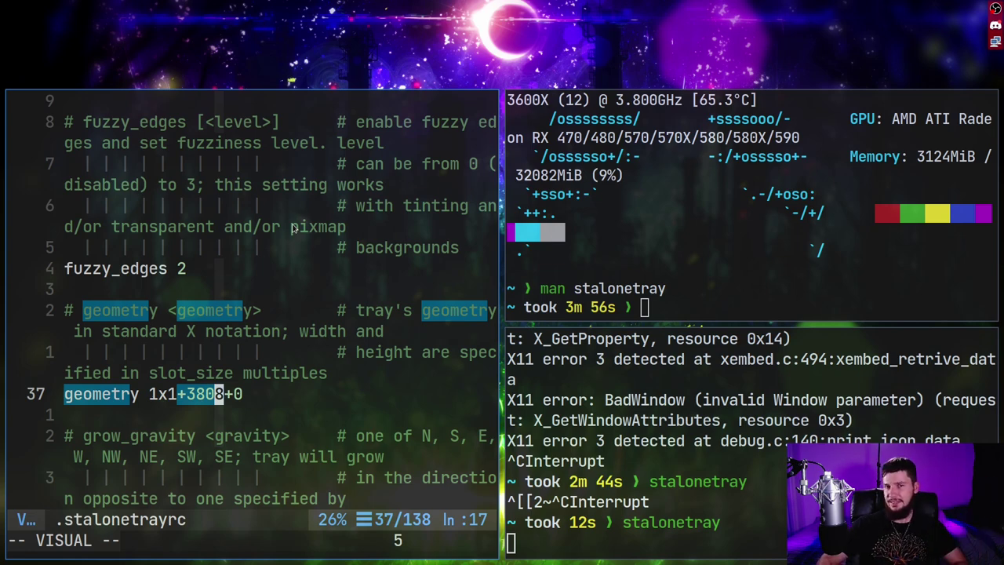
key(super+l)
key(super+f)
key(Escape)
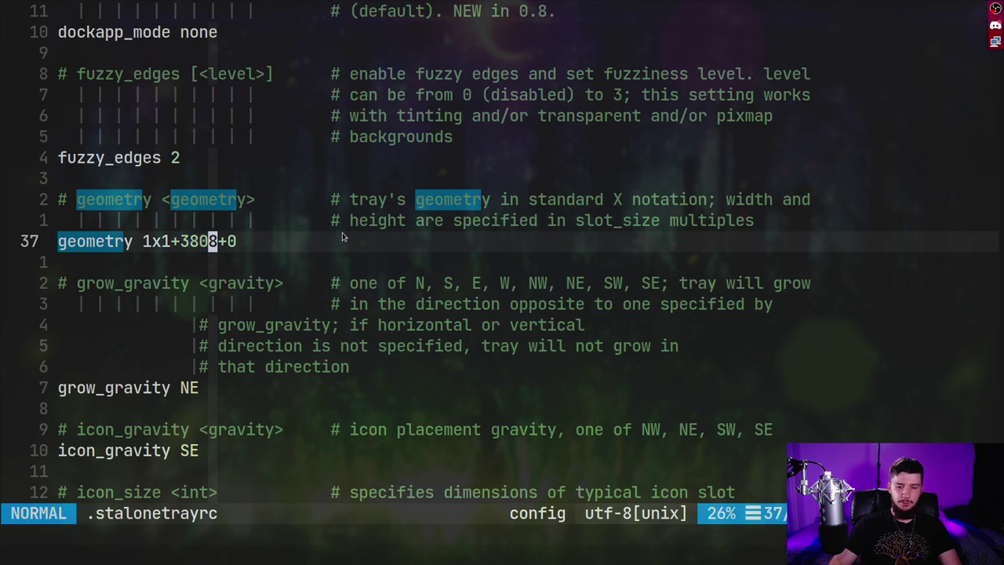
- Search backwards for "display" and uncomment the display directive's line
text(?display)
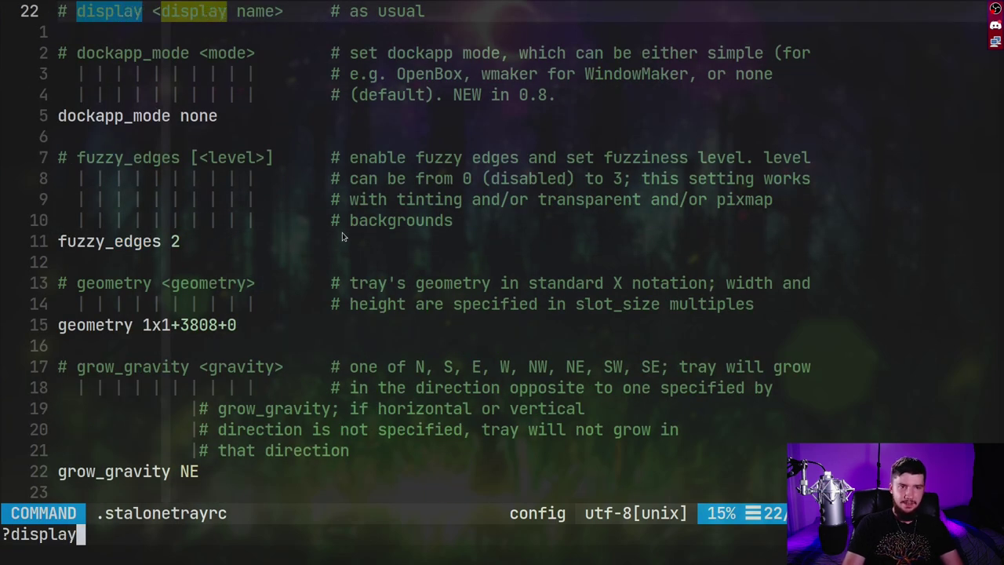
key(Return)
key(k)
key(j)
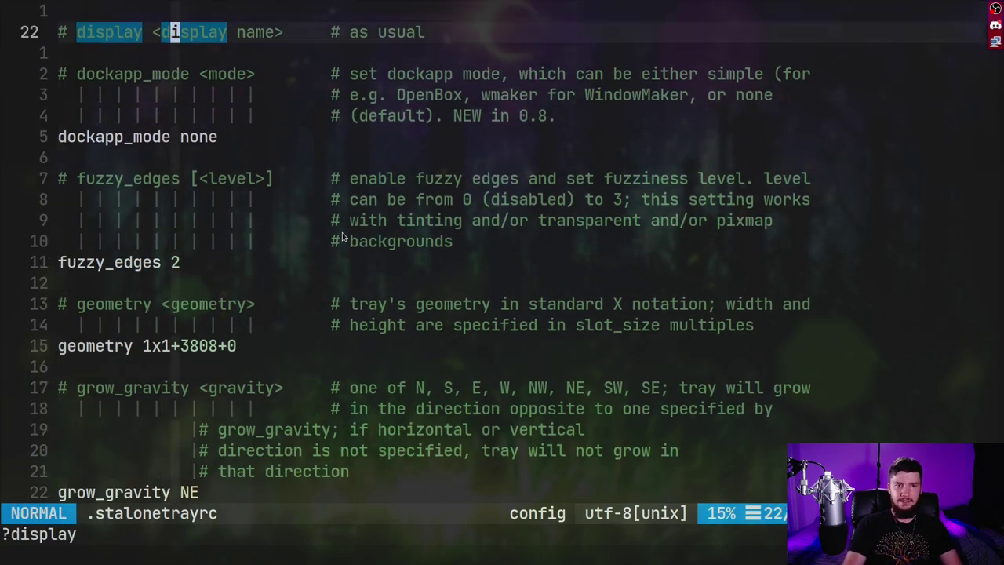
key(0)
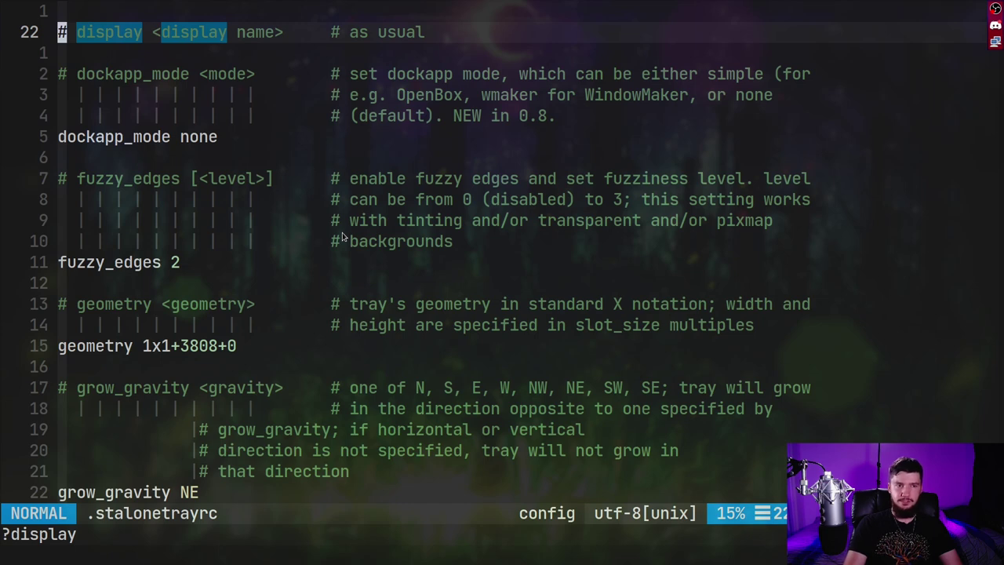
key(x)
key(x)
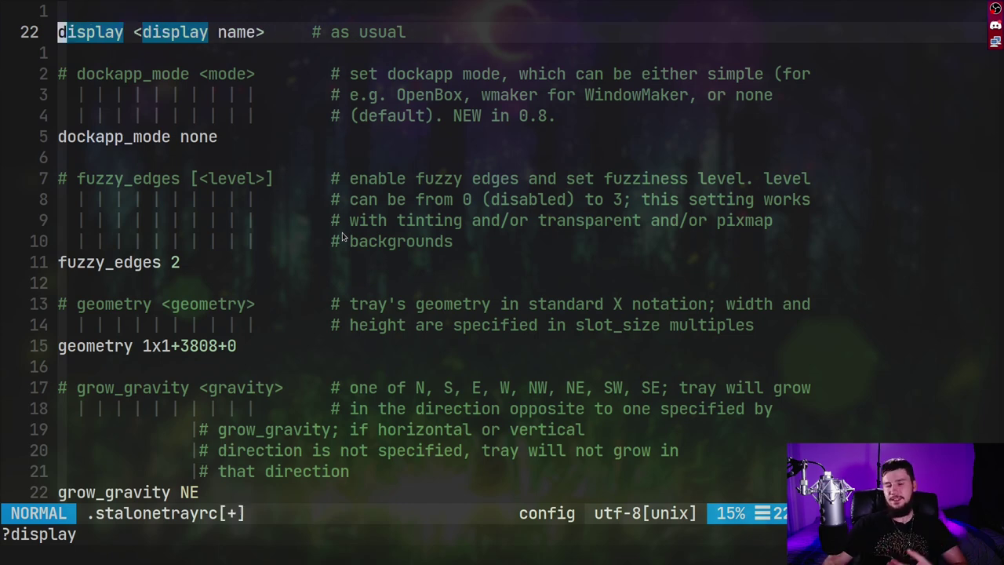
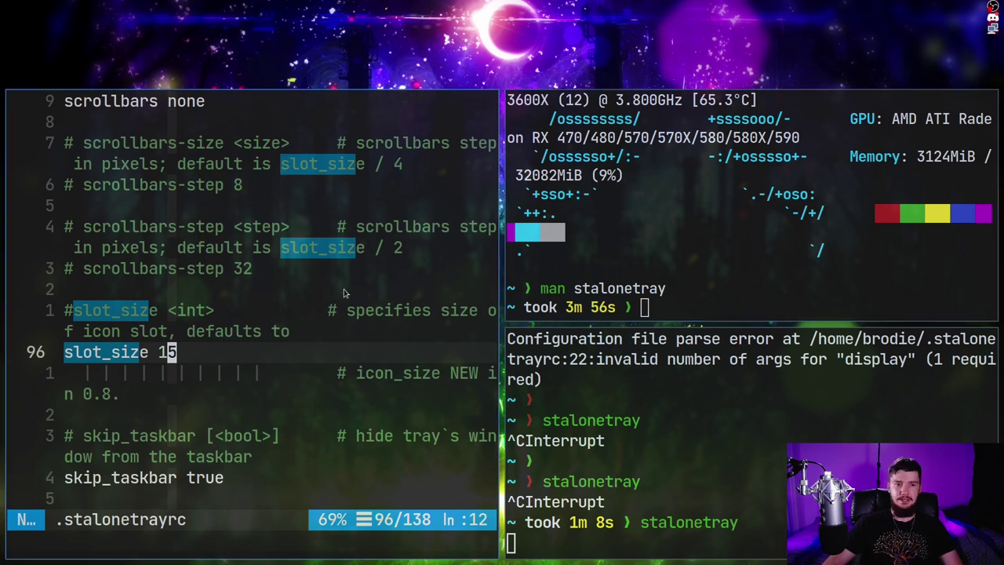
- Make the .stalonetrayrc window full screen and search backwards for "icon_size" to reach the icon_size directive
key(super+f)
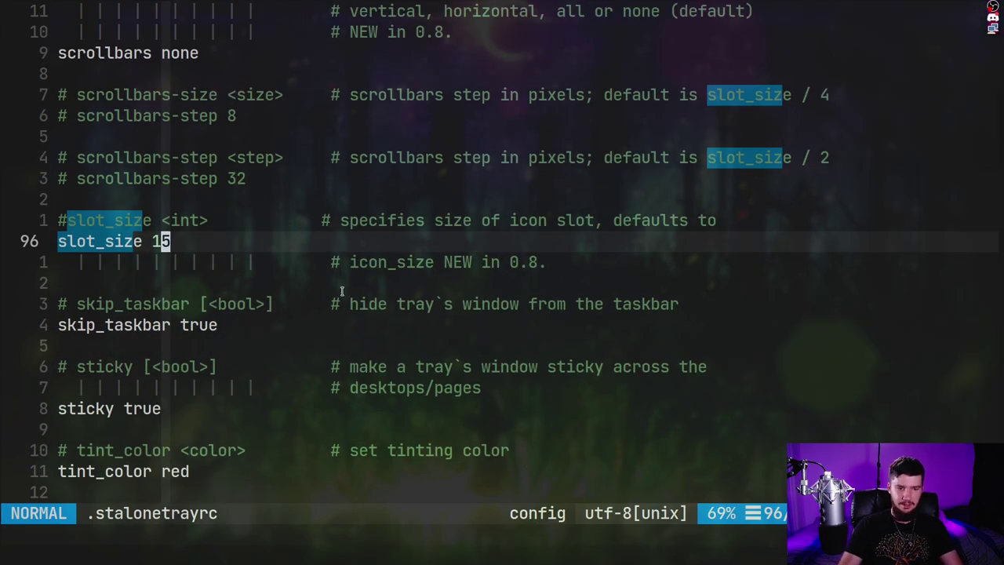
key(question)
key(Escape)
key(question)
text(ico)
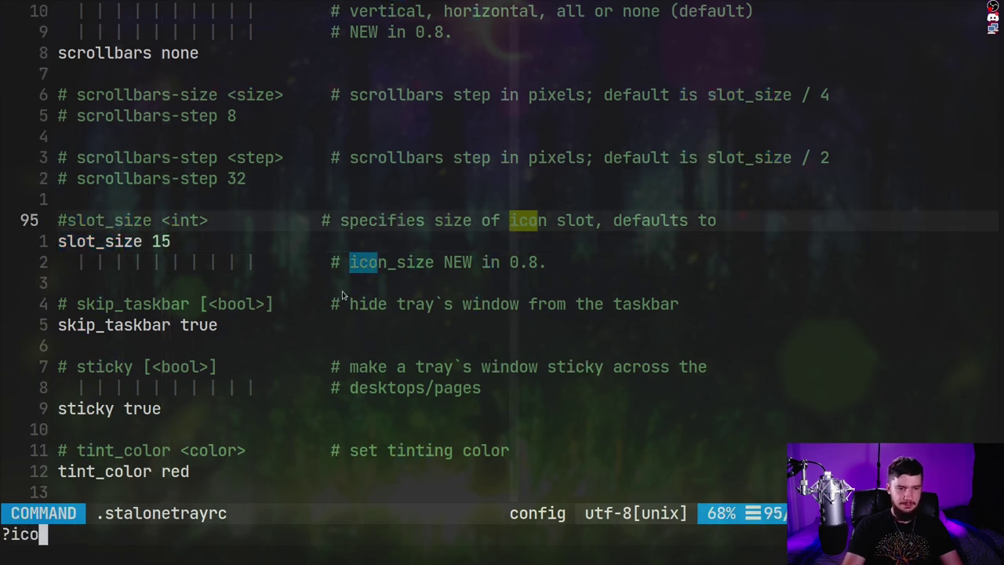
text(n_size)
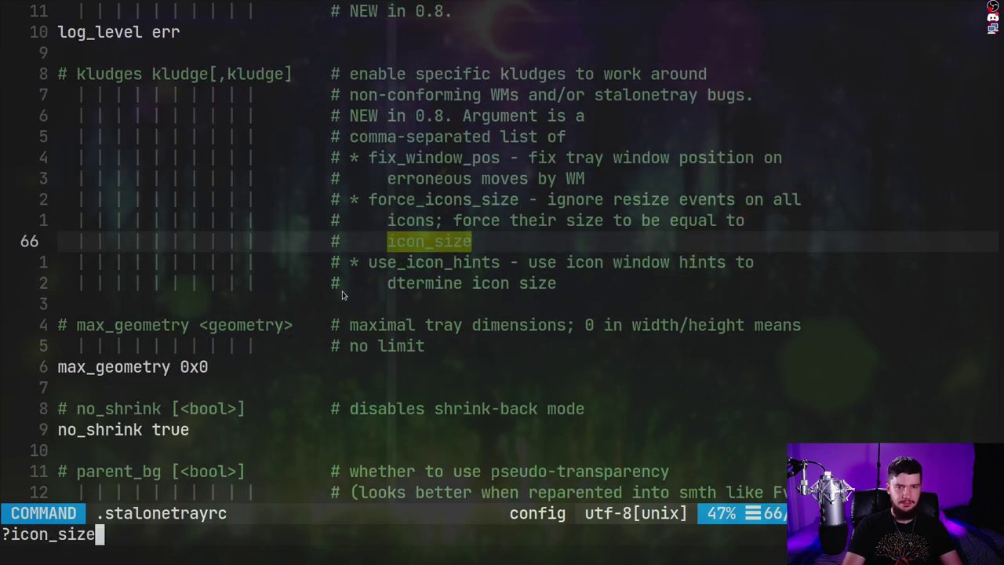
key(Return)
key(n)
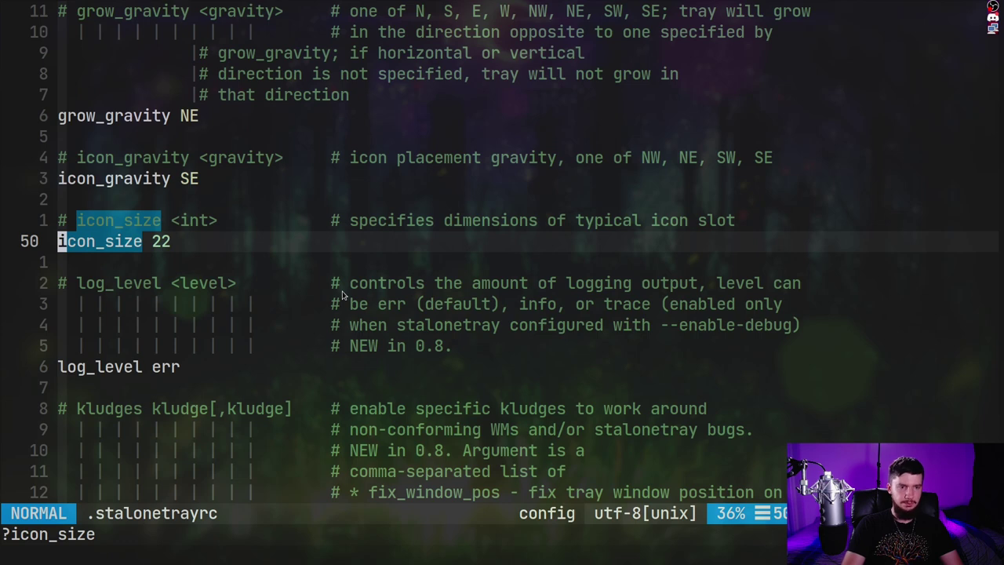
- Set icon_size to 16 and save the config file
key(shift+a)
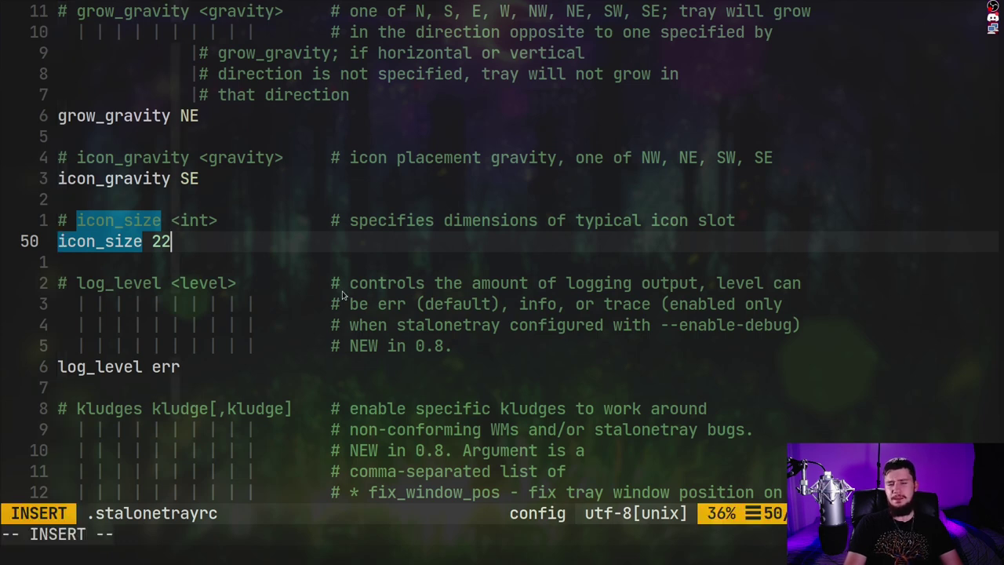
key(BackSpace)
key(BackSpace)
text(16)
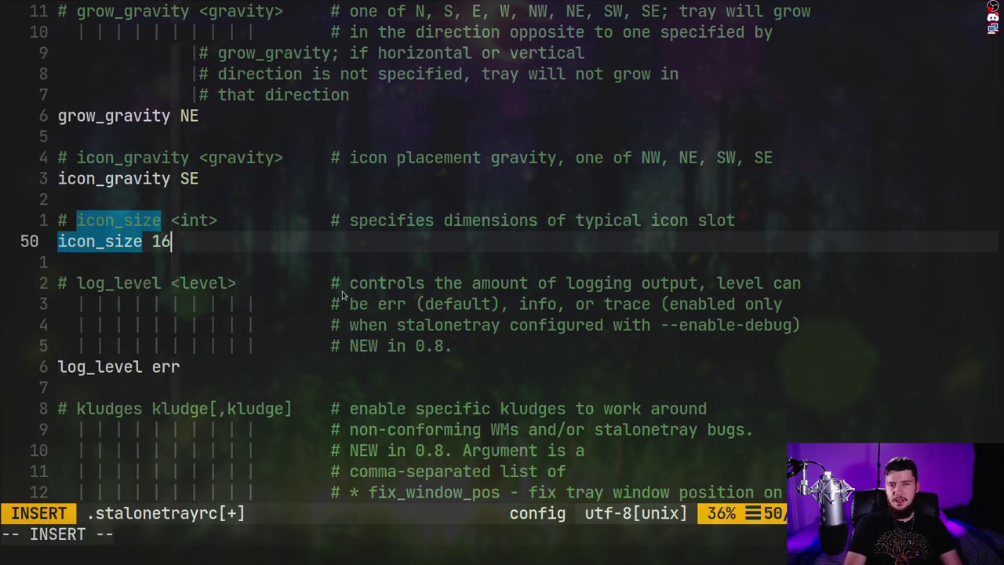
key(Escape)
text(:w)
key(Return)
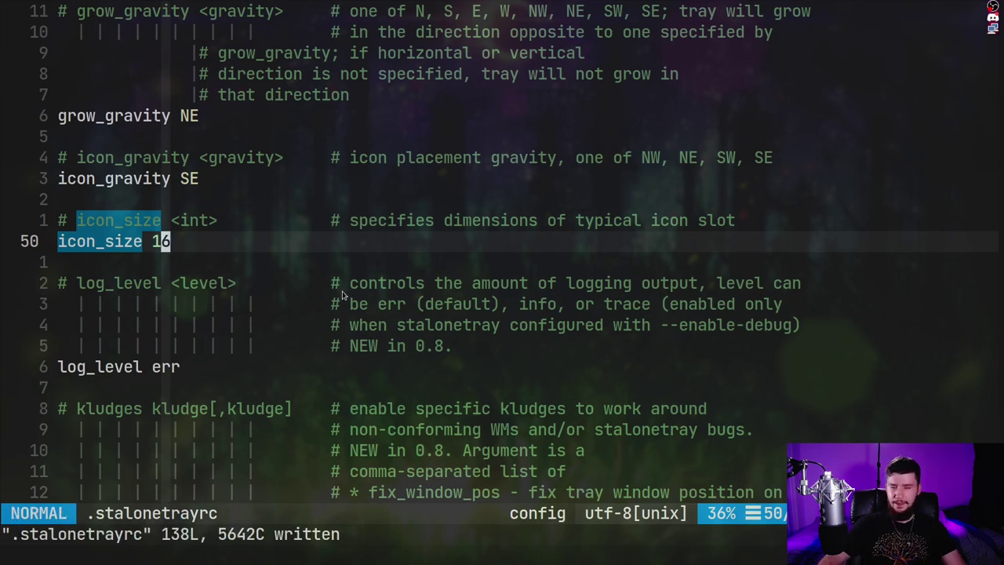
- Set icon_size to 100 and save the config file
key(shift+a)
key(BackSpace)
key(BackSpace)
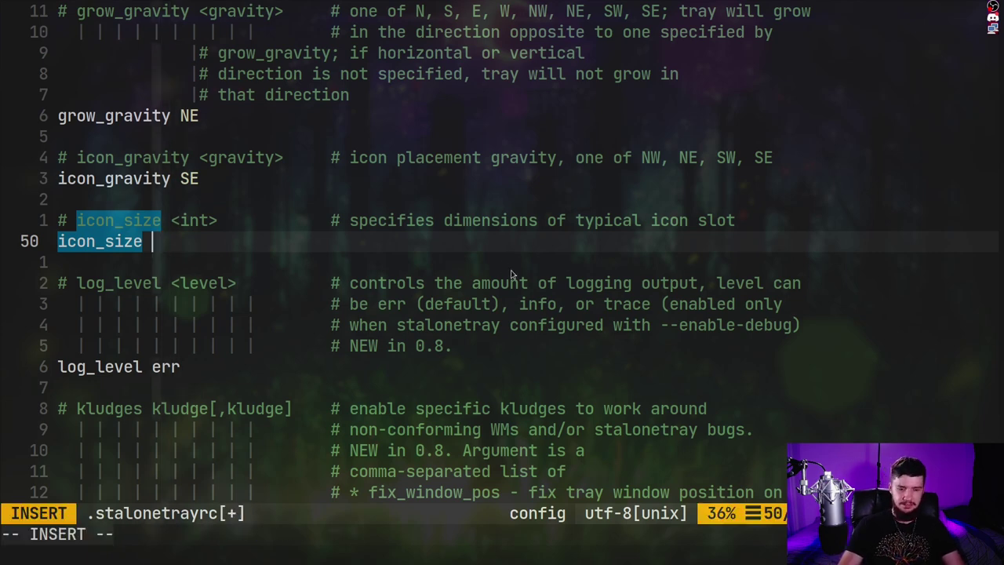
text(100)
key(Escape)
text(:)
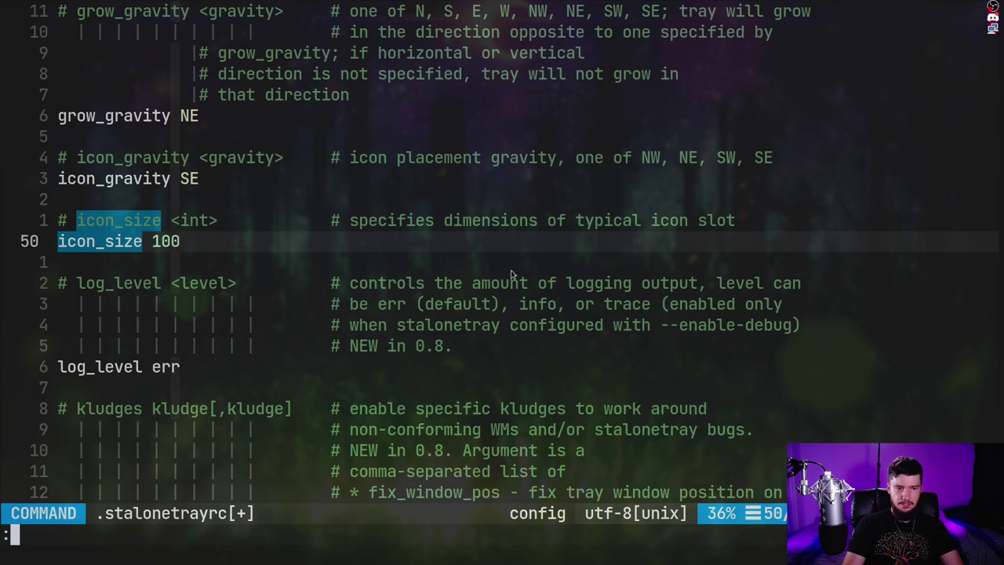
text(w)
key(Return)
- Leave full screen, stop stalonetray and start it again to test the 100 icon size
key(super+f)
key(ctrl+c)
key(Up)
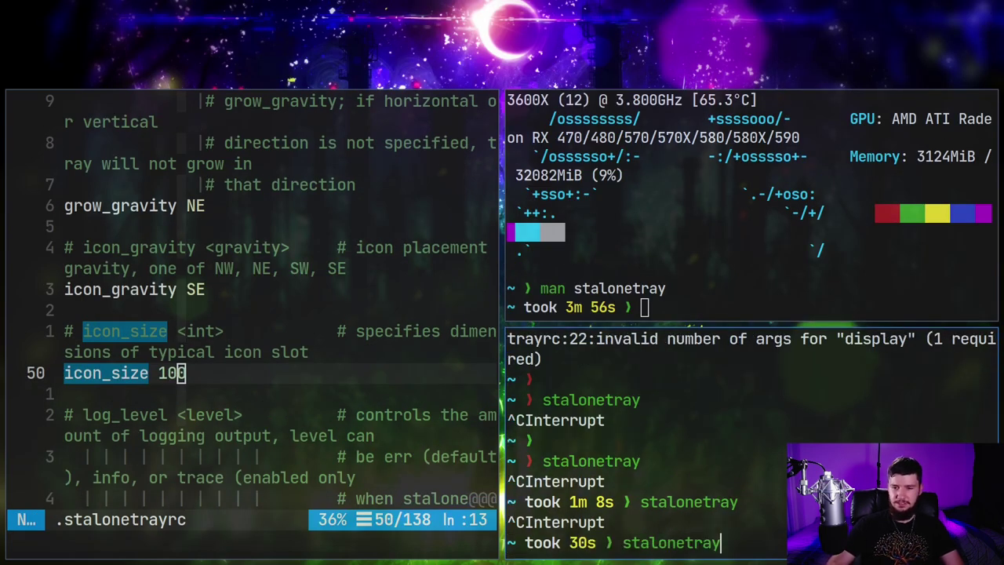
key(Return)
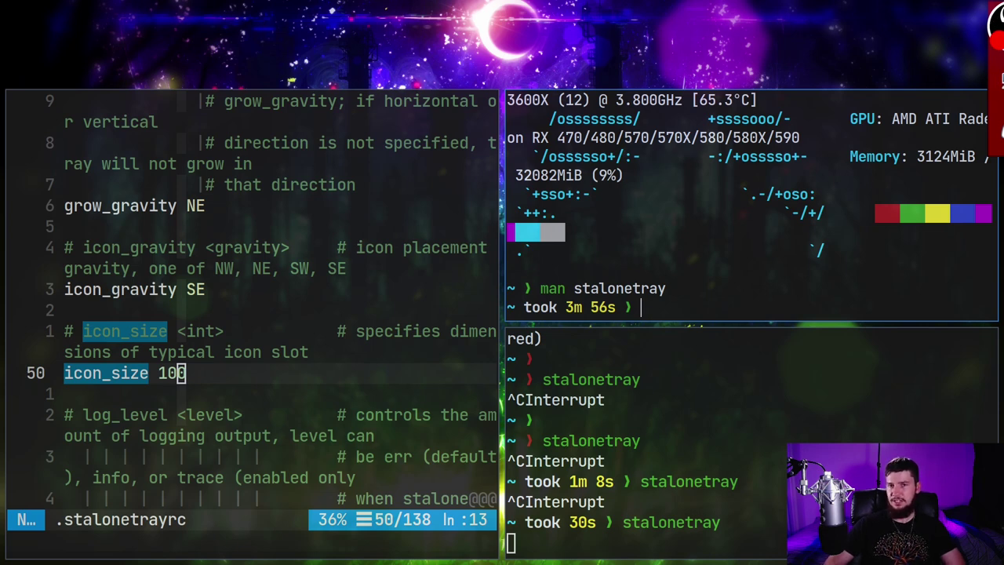
- Set icon_size back to 22 and save .stalonetrayrc
text(ciw22)
key(Escape)
text(:w)
key(Return)
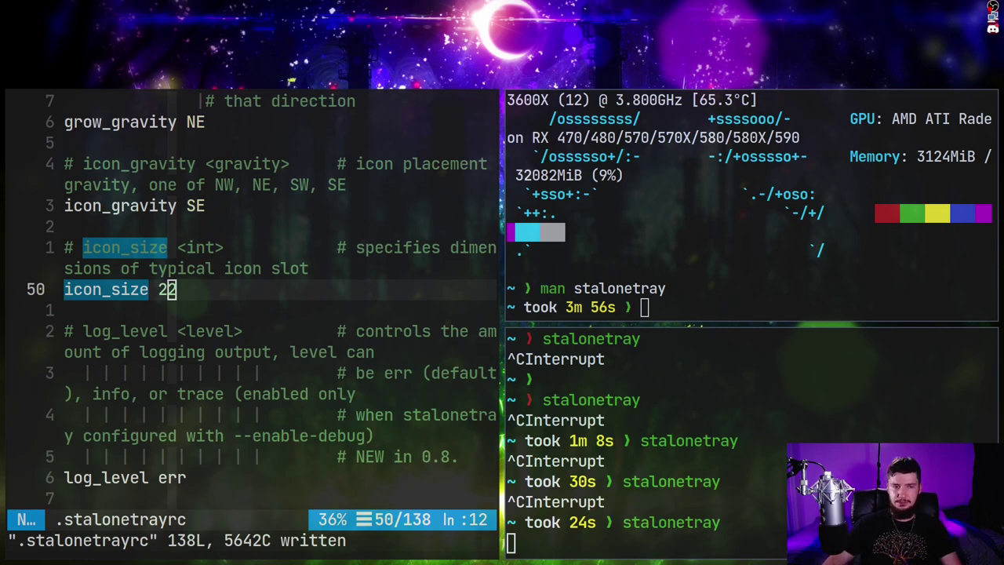
- Search for "no_" to reach the no_shrink directive and view it full screen
key(question)
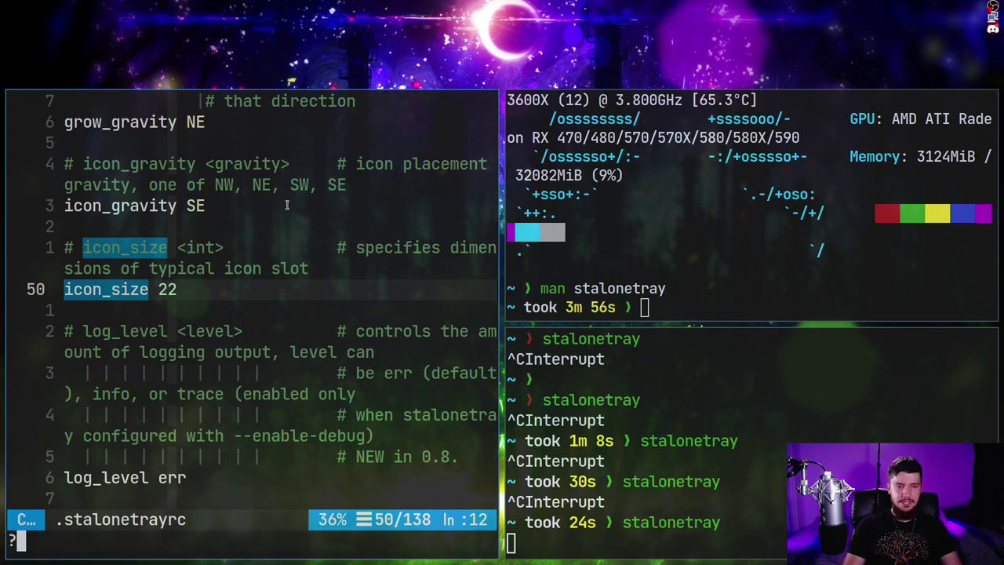
text(no_)
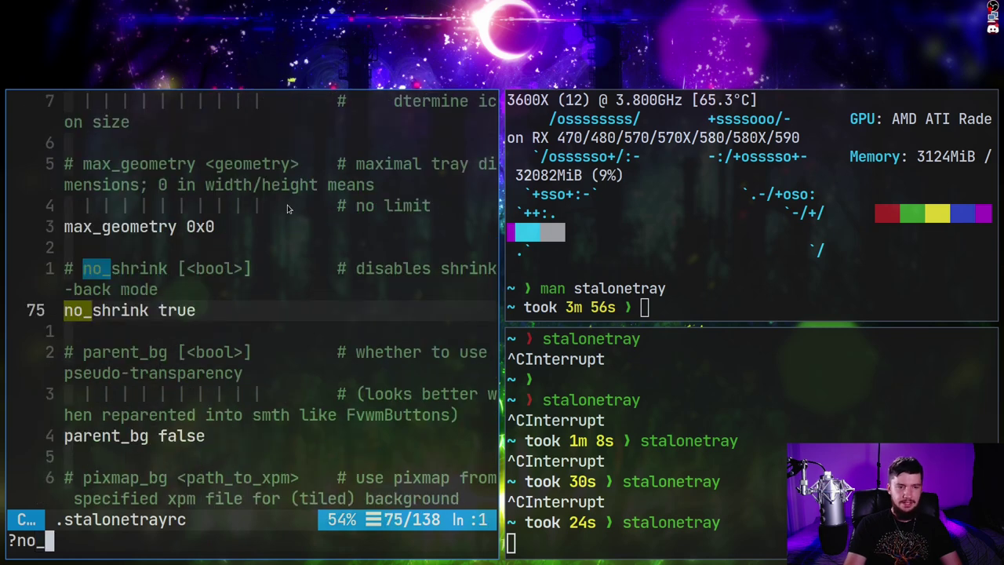
key(Return)
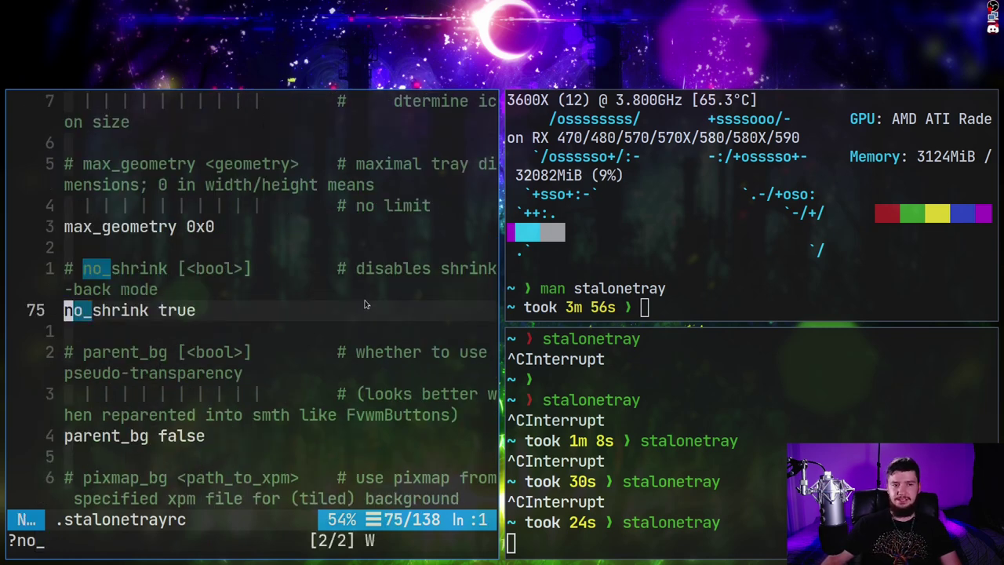
key(super+f)
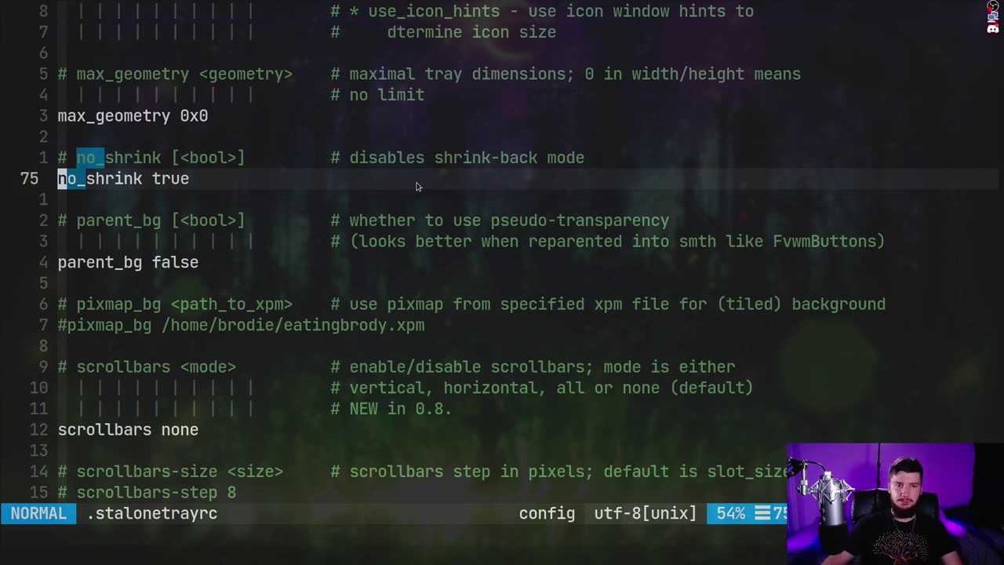
- Leave full screen and quit Discord from its tray icon to test the no_shrink behaviour
key(super+f)
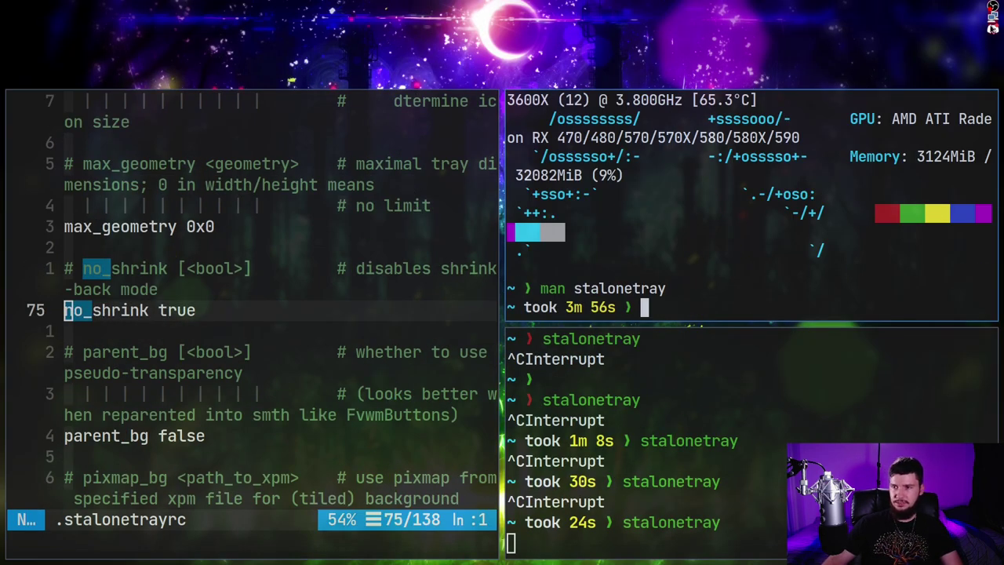
right_click(993, 29)
click(943, 100)
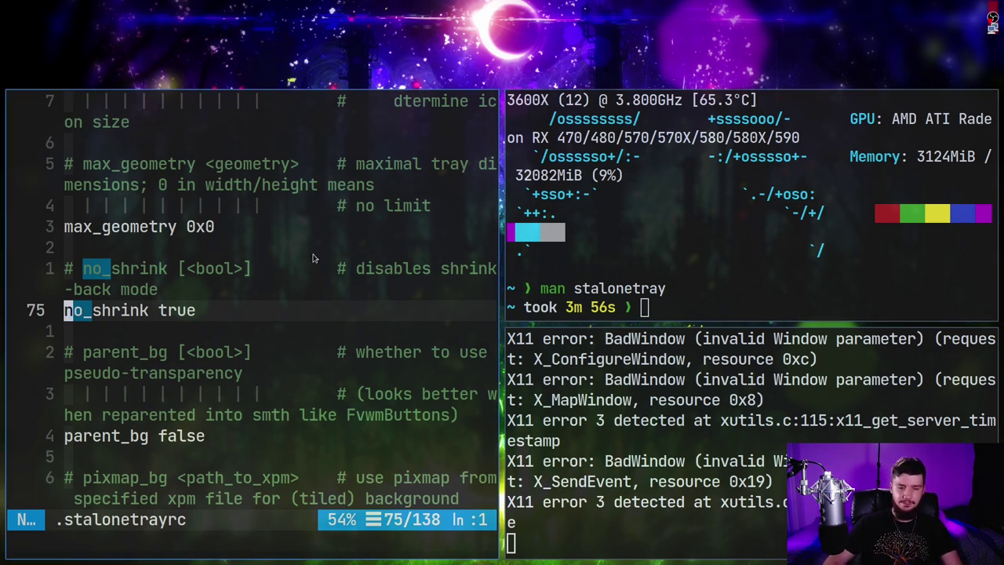
- Set no_shrink to false and save .stalonetrayrc
key(A)
key(BackSpace)
key(BackSpace)
key(BackSpace)
key(BackSpace)
text(false)
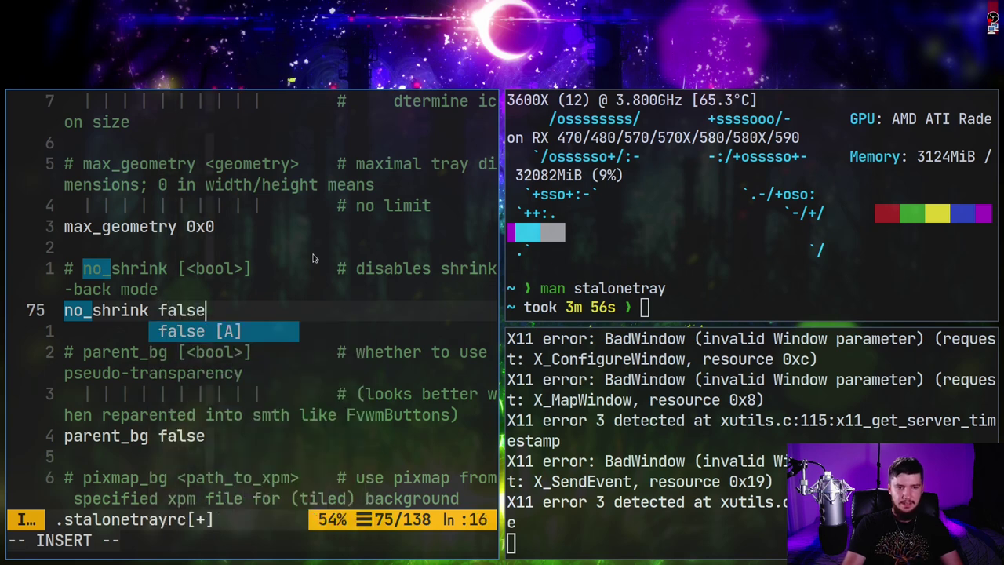
key(Escape)
text(:w)
key(Return)
- Restart stalonetray and quit DiscordCanary from its tray icon to test the disabled no_shrink setting
key(ctrl+c)
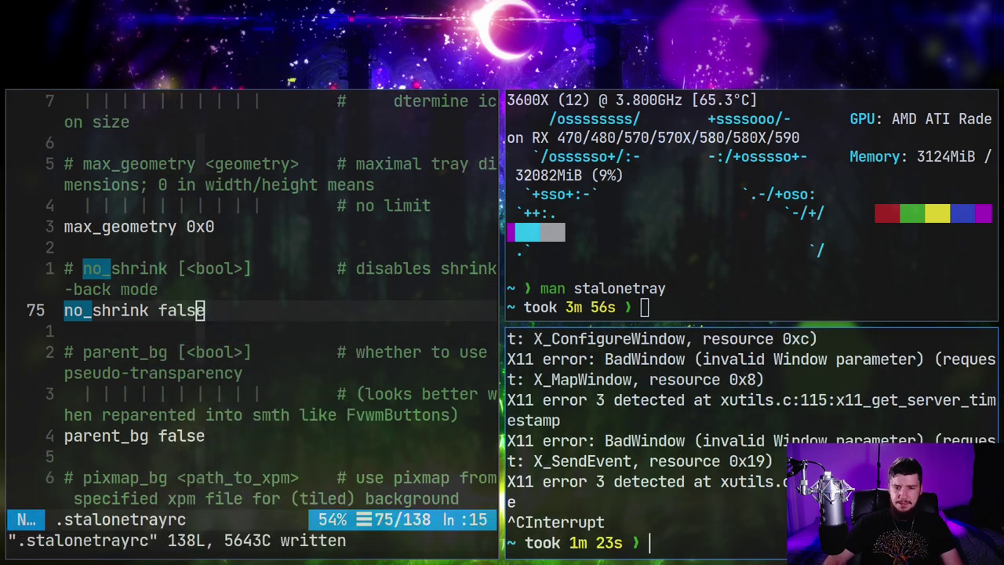
key(Up)
key(Return)
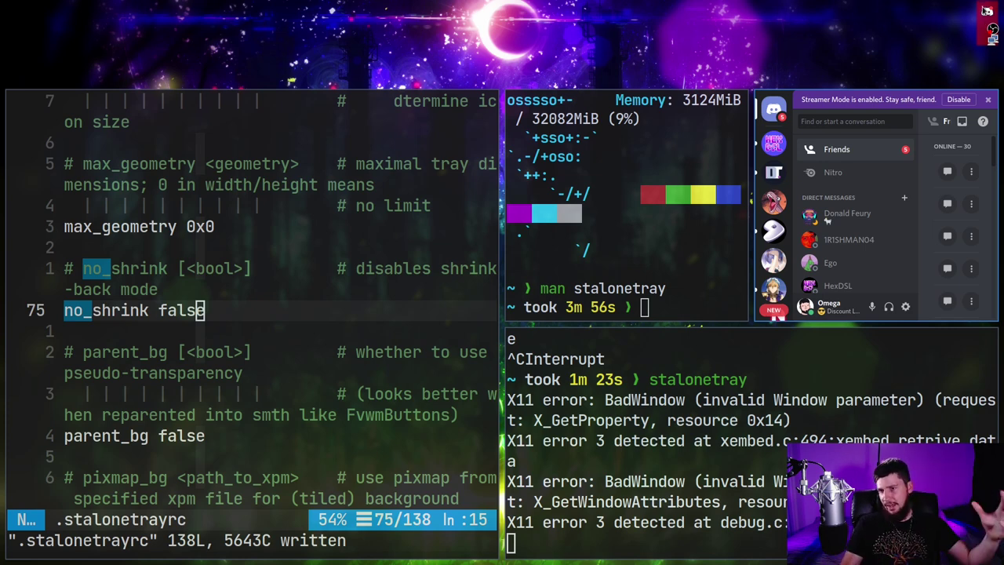
right_click(987, 11)
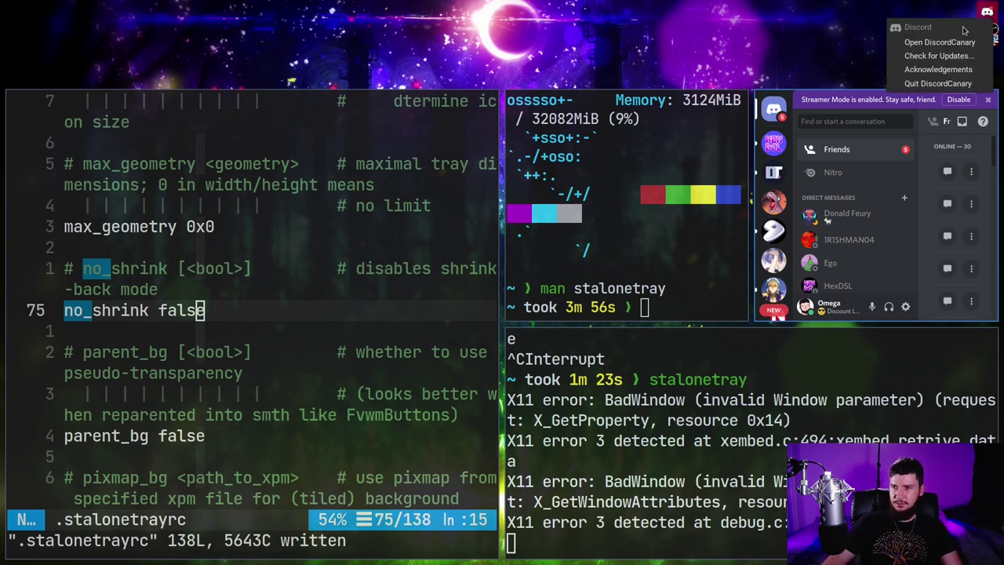
click(938, 83)
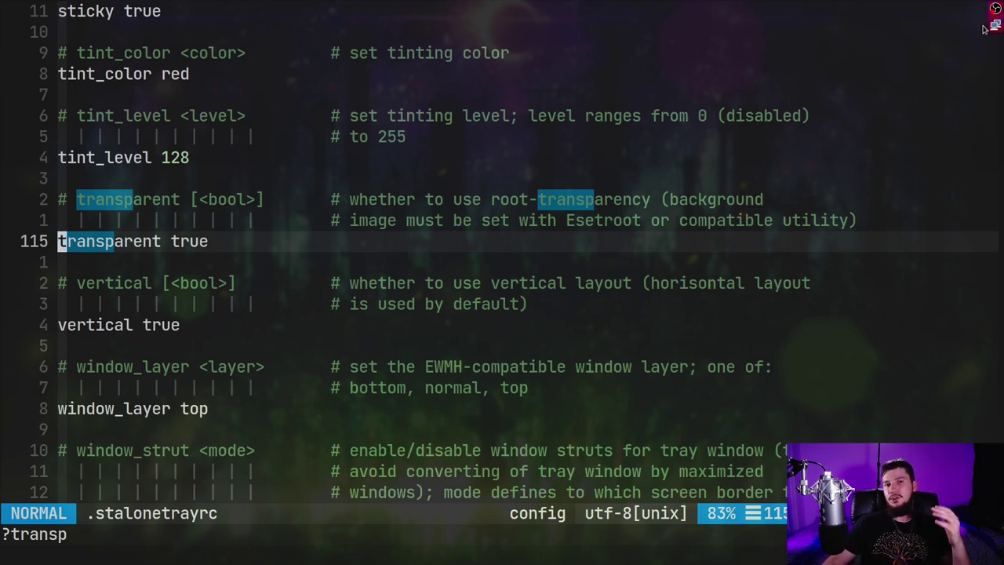
- Set the transparent directive to false and save .stalonetrayrc
key(dollar)
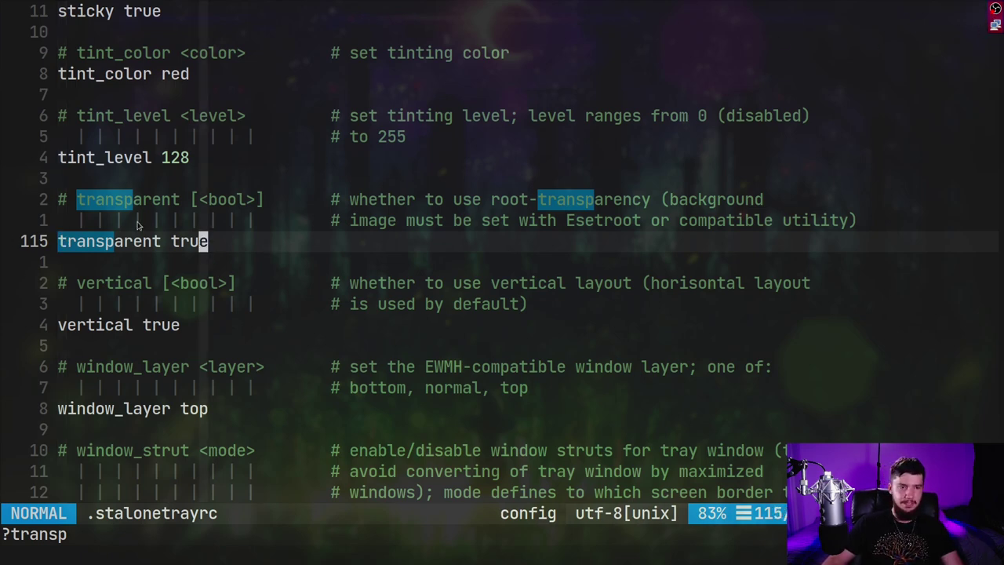
key(a)
key(BackSpace)
key(BackSpace)
key(BackSpace)
key(BackSpace)
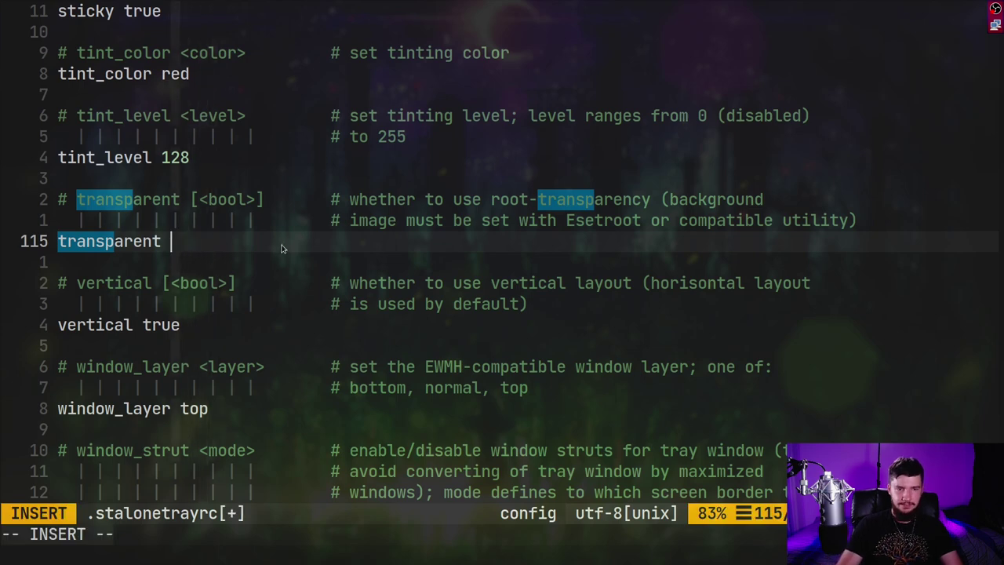
text(false)
key(Escape)
text(:w)
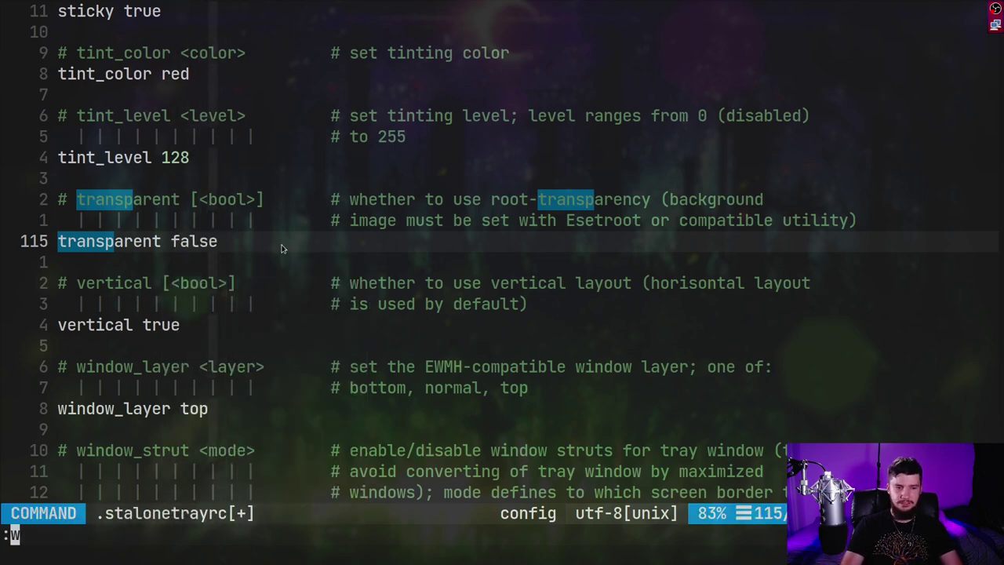
key(Return)
- Leave full screen and restart stalonetray to test the tray without transparency
key(super+f)
key(ctrl+c)
key(Up)
key(Return)
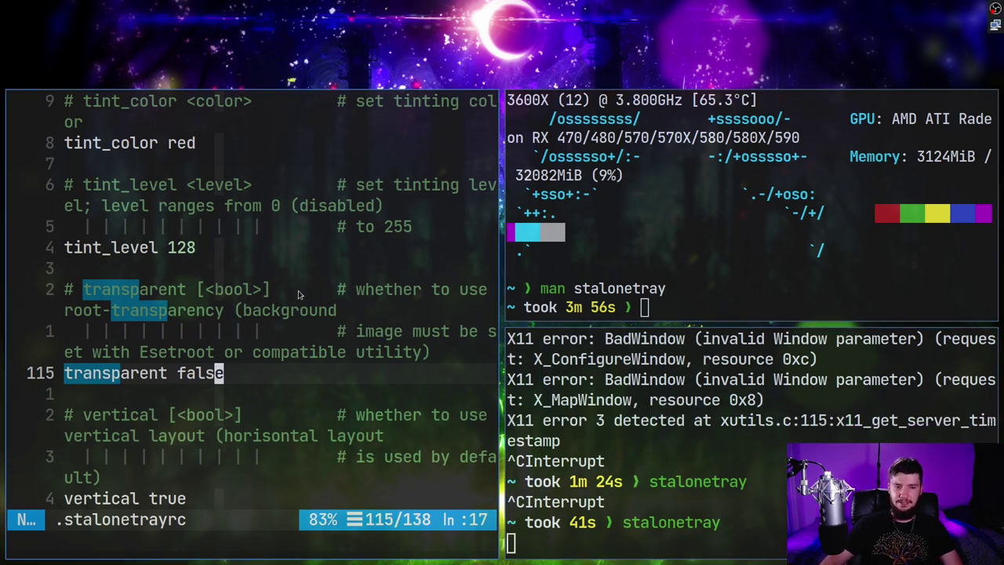
- Undo the transparent change, save .stalonetrayrc and restart stalonetray
text(u:w)
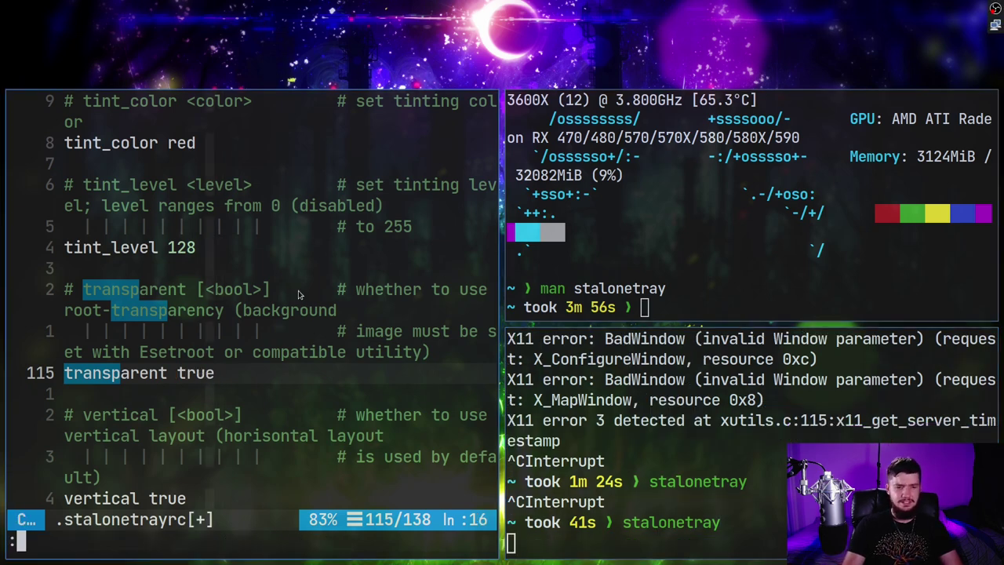
key(Return)
key(ctrl+c)
key(Up)
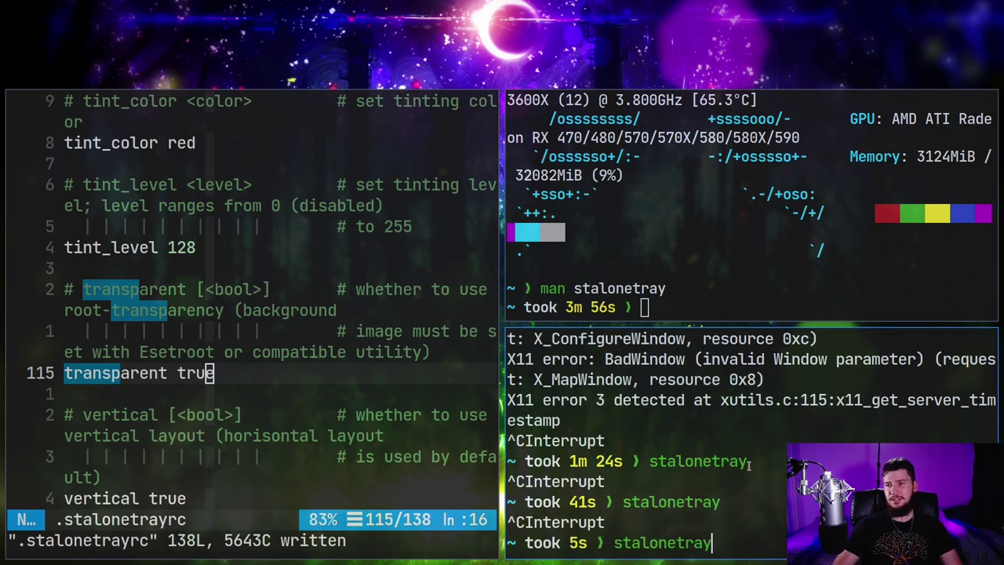
key(Return)
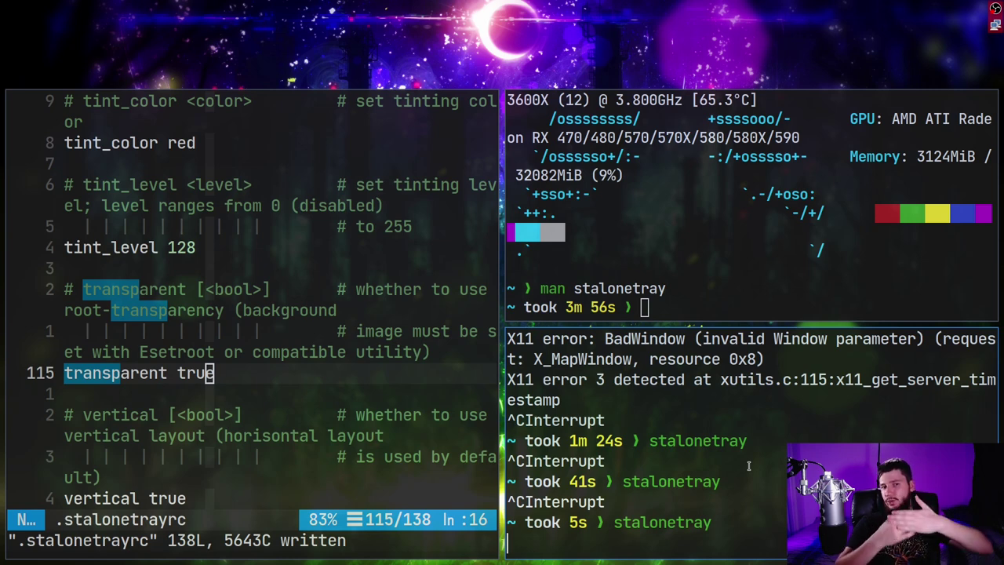
- Search backward for "tint" to reach the tint directives and view the config full screen
mouse_move(276, 363)
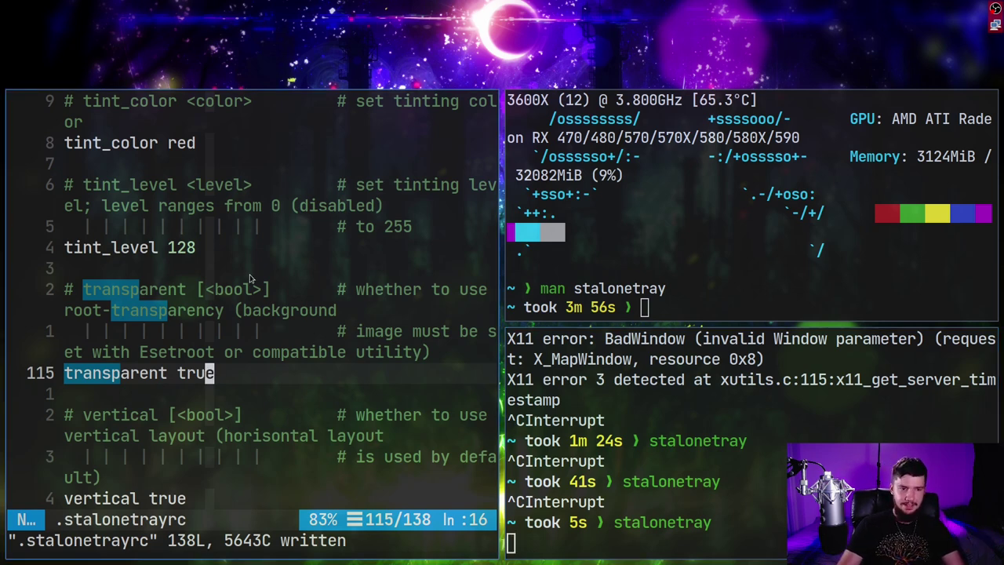
text(?tiny)
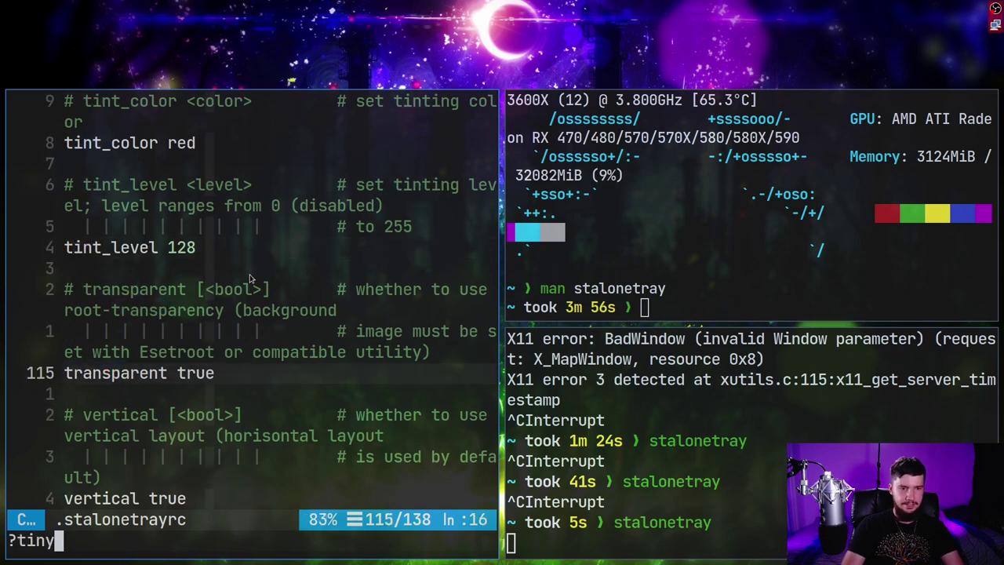
key(BackSpace)
text(t)
key(Return)
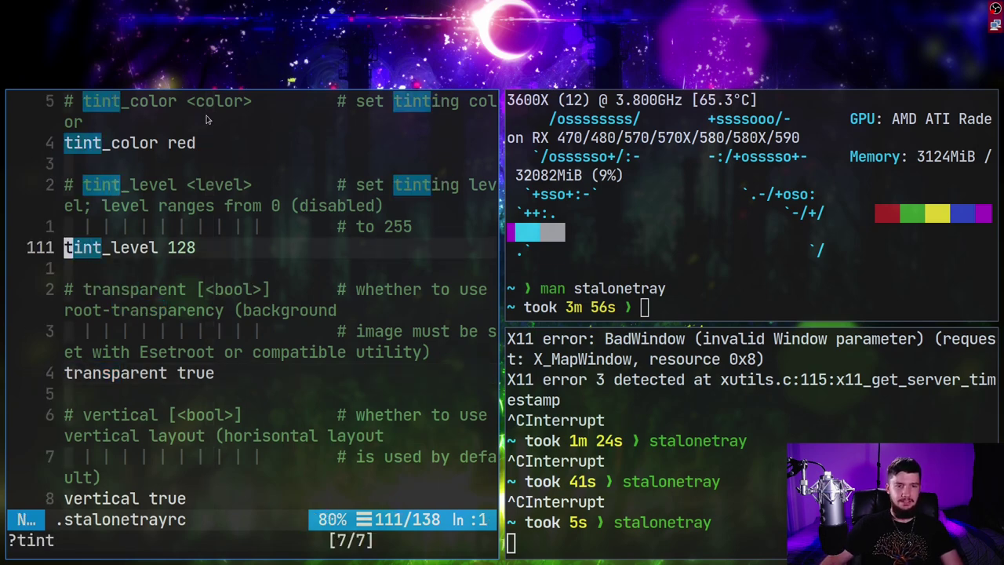
key(super+f)
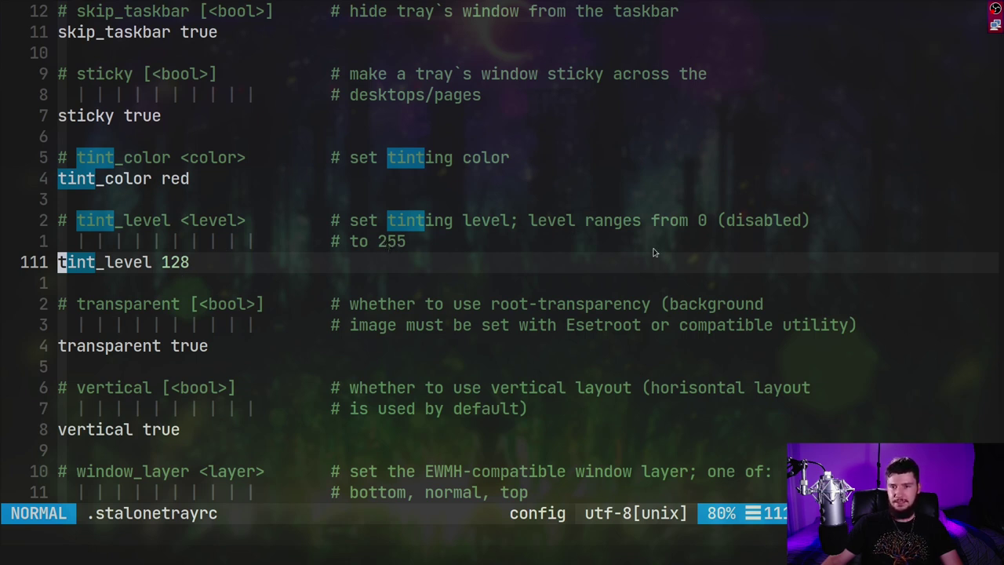
- Set tint_color to cyan and save .stalonetrayrc
click(208, 179)
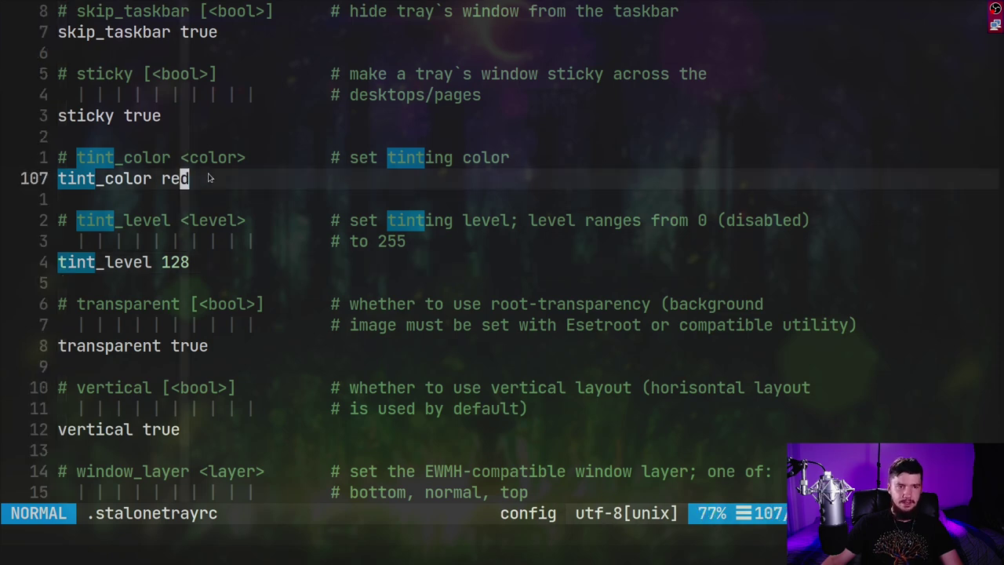
scroll(208, 175, up, 1)
key(a)
key(BackSpace)
key(BackSpace)
key(BackSpace)
text(cyan)
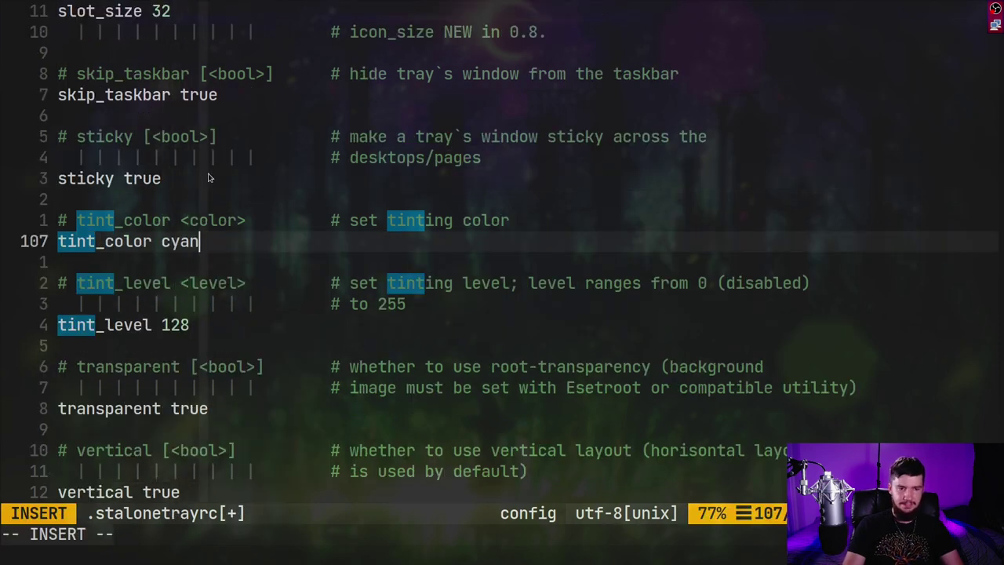
key(Escape)
text(:w)
key(Return)
- Leave full screen and restart stalonetray to test the cyan tint
key(super+f)
key(ctrl+c)
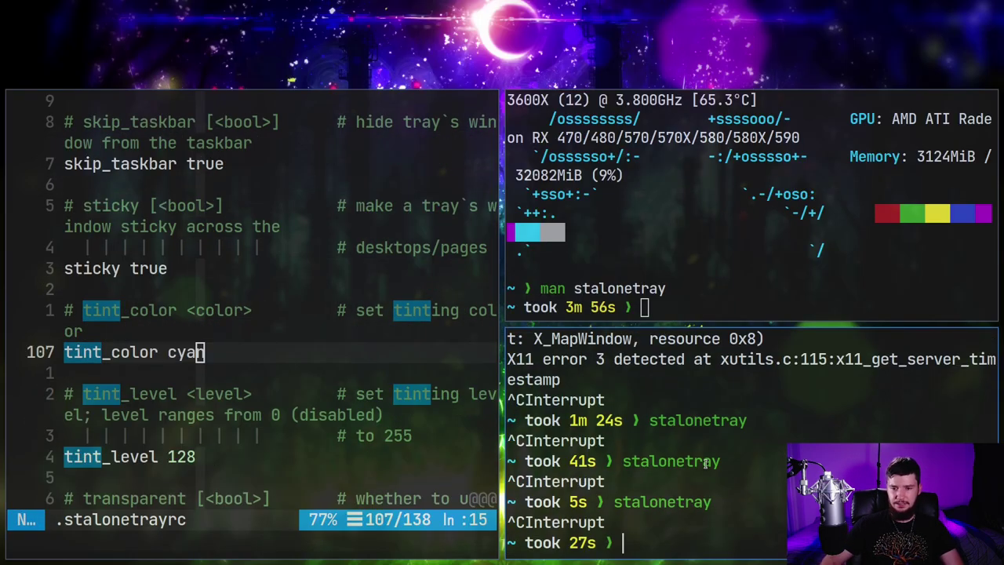
key(Up)
key(Return)
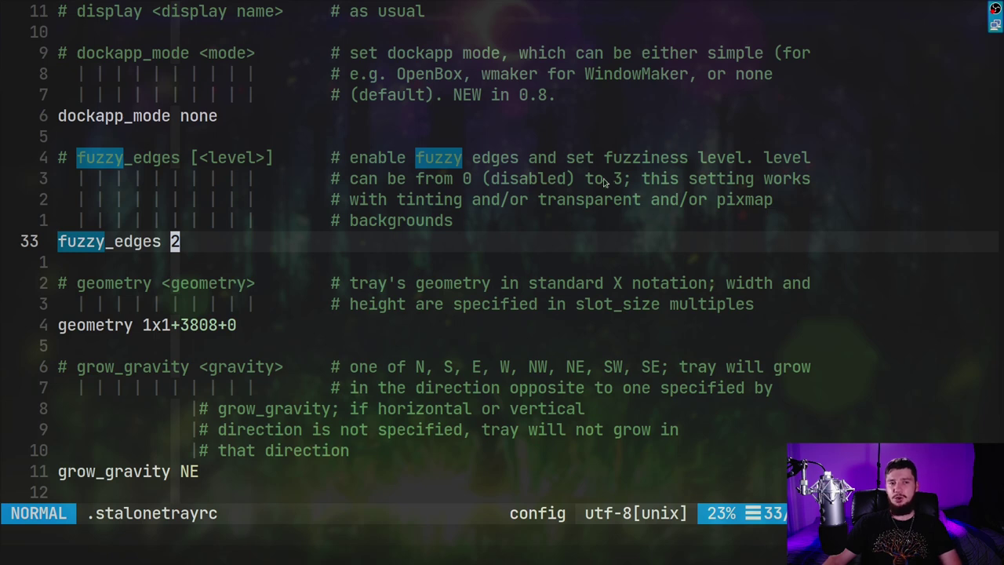
- Set fuzzy_edges to 0 and save .stalonetrayrc
key(a)
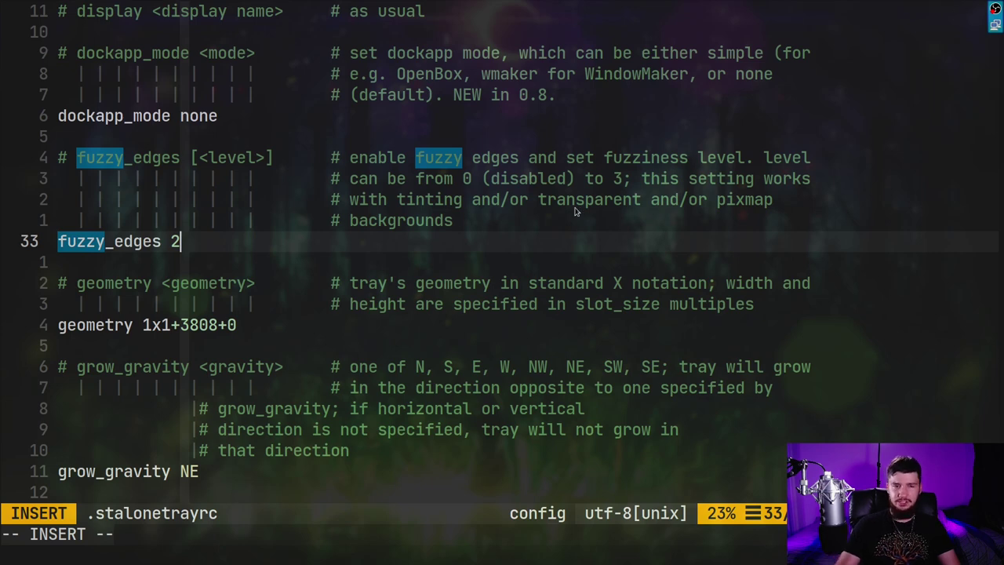
key(BackSpace)
text(0)
key(Escape)
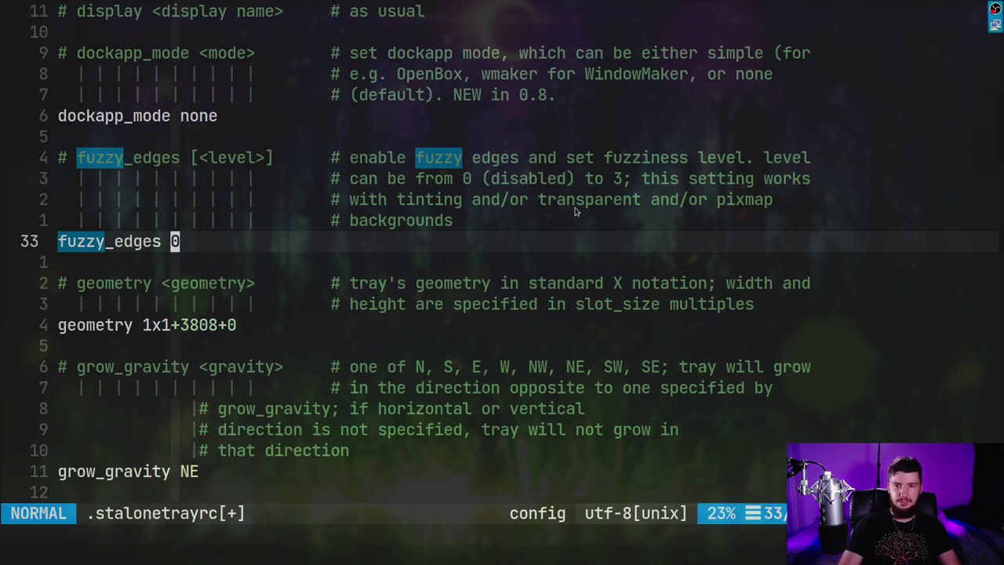
text(:w)
key(Return)
- Leave full screen and restart stalonetray to test it with fuzzy edges disabled
key(super+f)
key(ctrl+c)
key(Up)
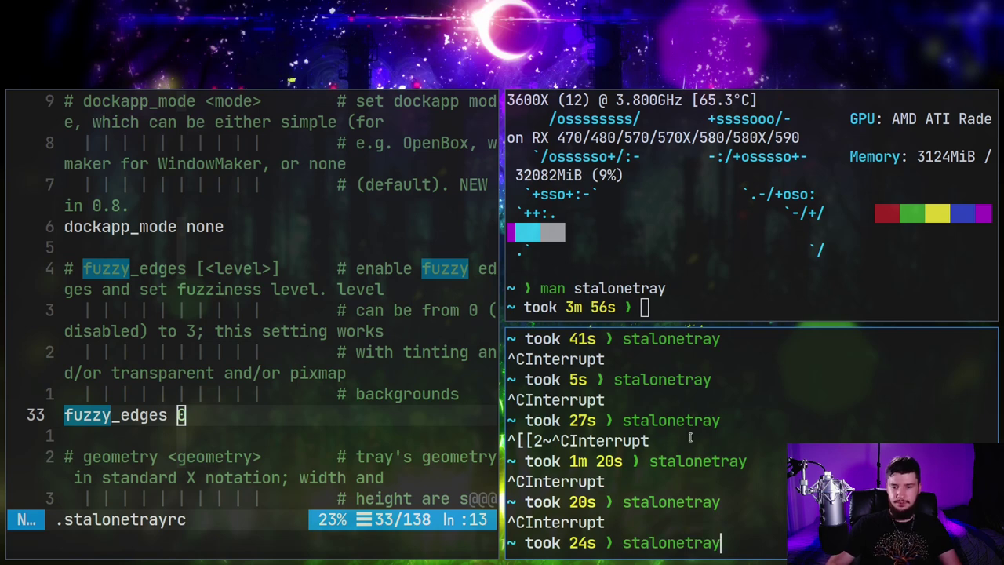
key(Return)
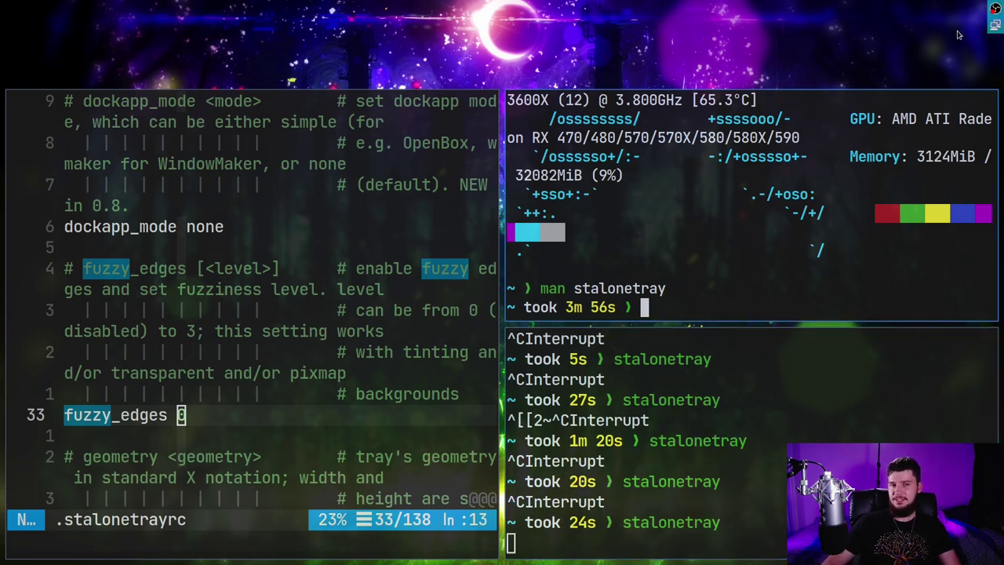
- Return to the full-screen config, set fuzzy_edges to 3 and save .stalonetrayrc
key(super+f)
key(a)
key(BackSpace)
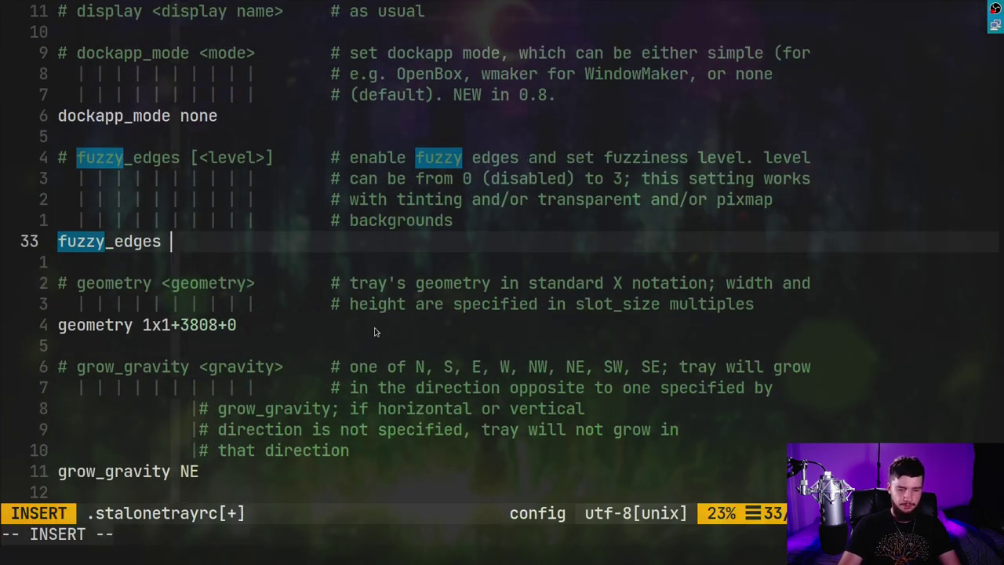
text(3)
key(Escape)
text(:w)
key(Return)
- Leave full screen and restart stalonetray to test fuzzy edges at level 3
key(super+f)
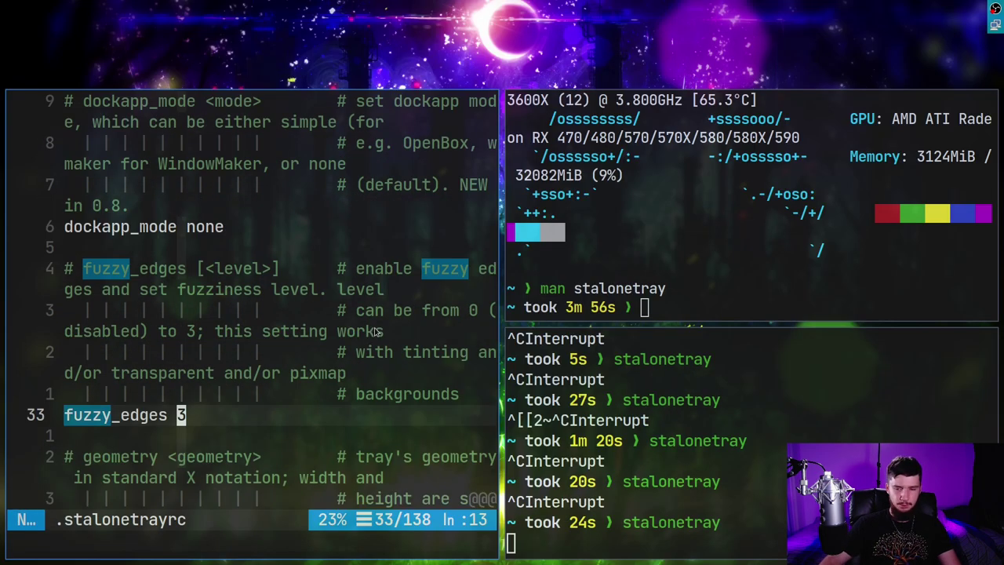
key(ctrl+c)
key(Up)
key(Return)
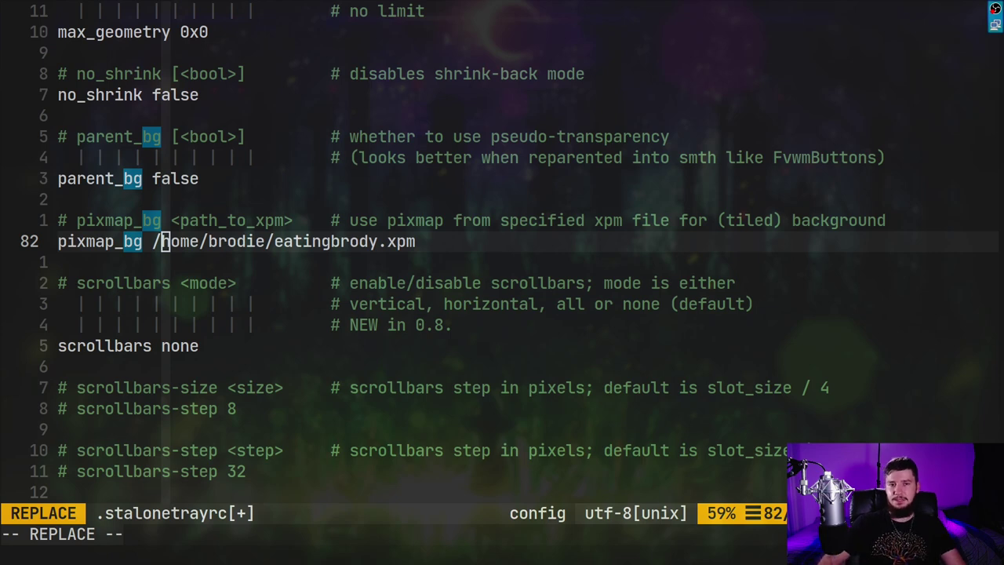
- Save .stalonetrayrc with the pixmap_bg path to the xpm file, leave full screen and restart stalonetray
text(:w)
key(Return)
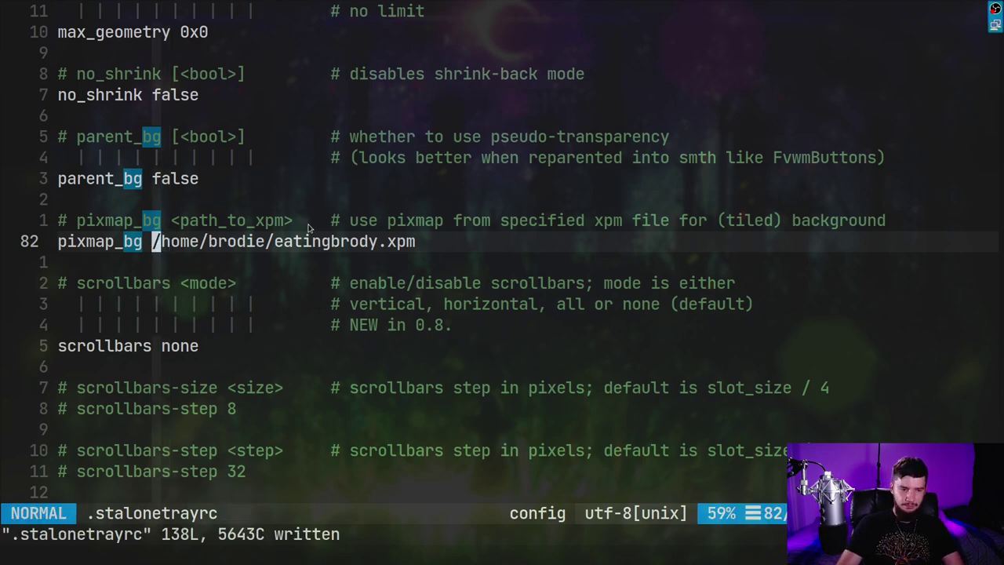
key(super+f)
key(ctrl+c)
key(Up)
key(Return)
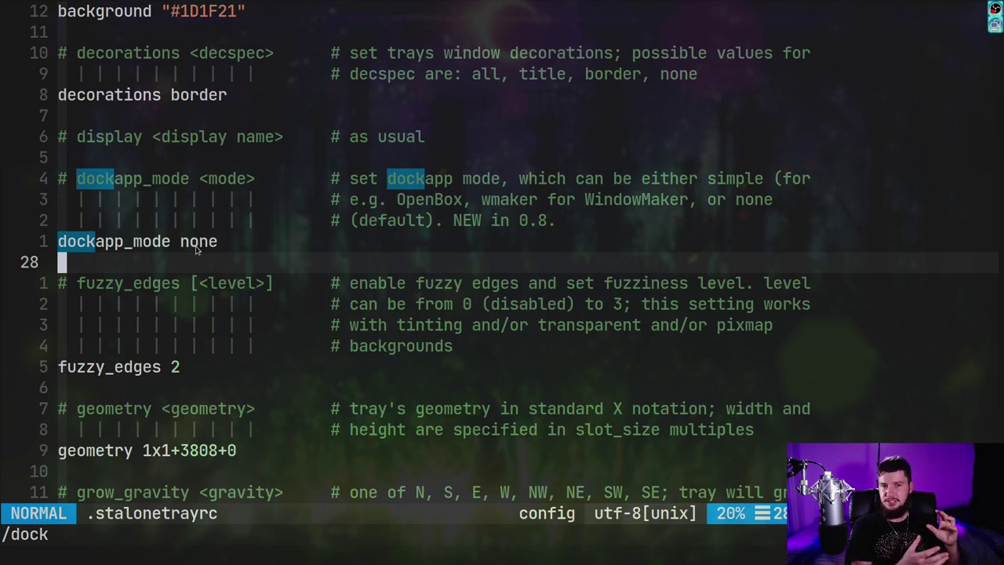
- Search for "kludge" and examine the fix_window_pos, force_icons_size and use_icon_hints options in the kludges description
click(287, 268)
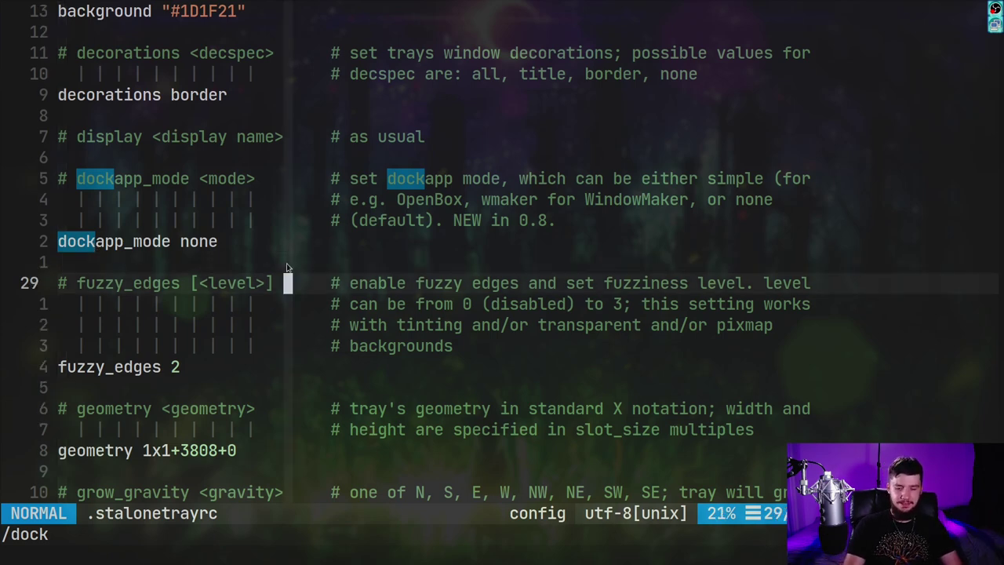
key(slash)
text(kludg)
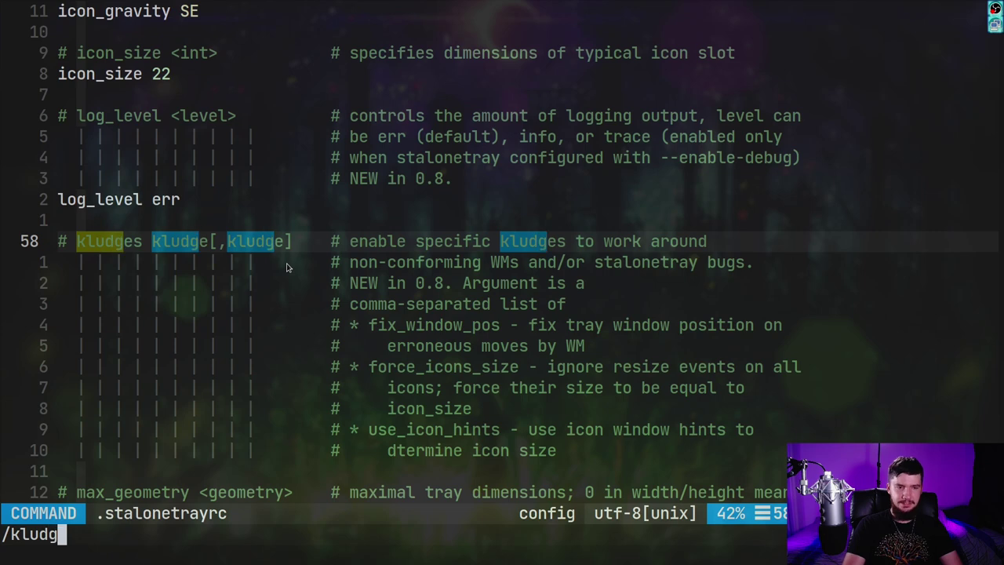
text(e)
key(Return)
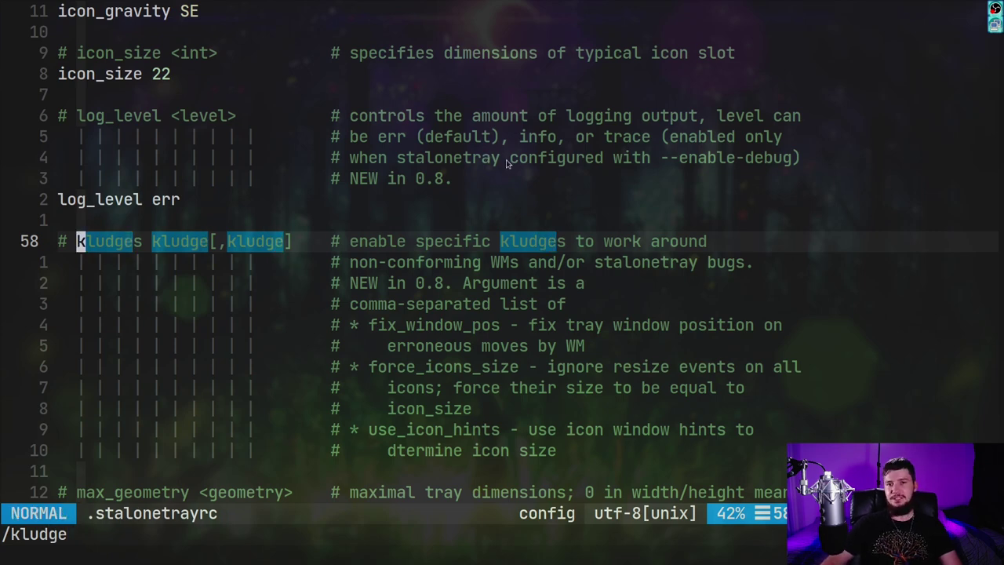
scroll(502, 169, down, 1)
scroll(502, 169, down, 1)
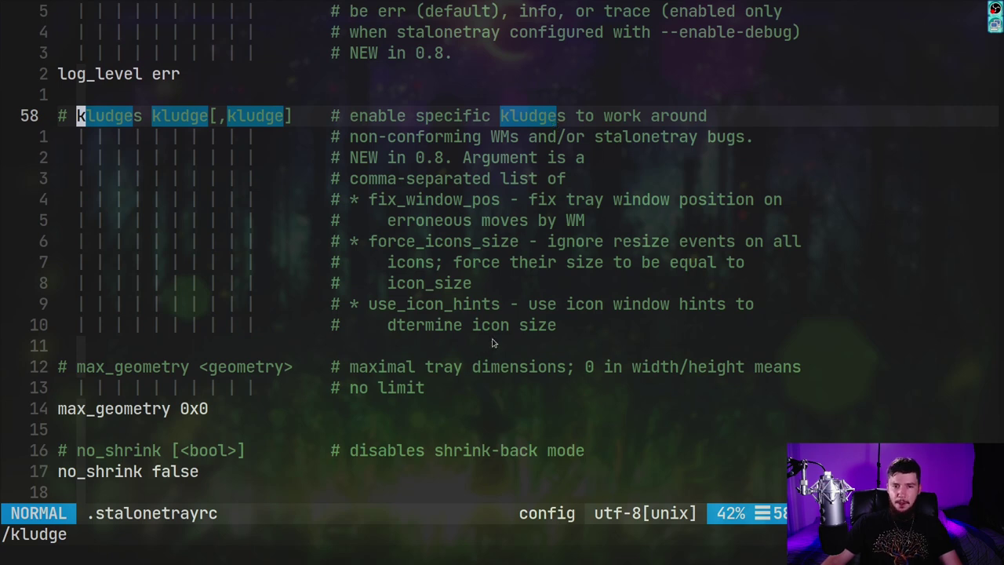
drag(553, 325, 63, 200)
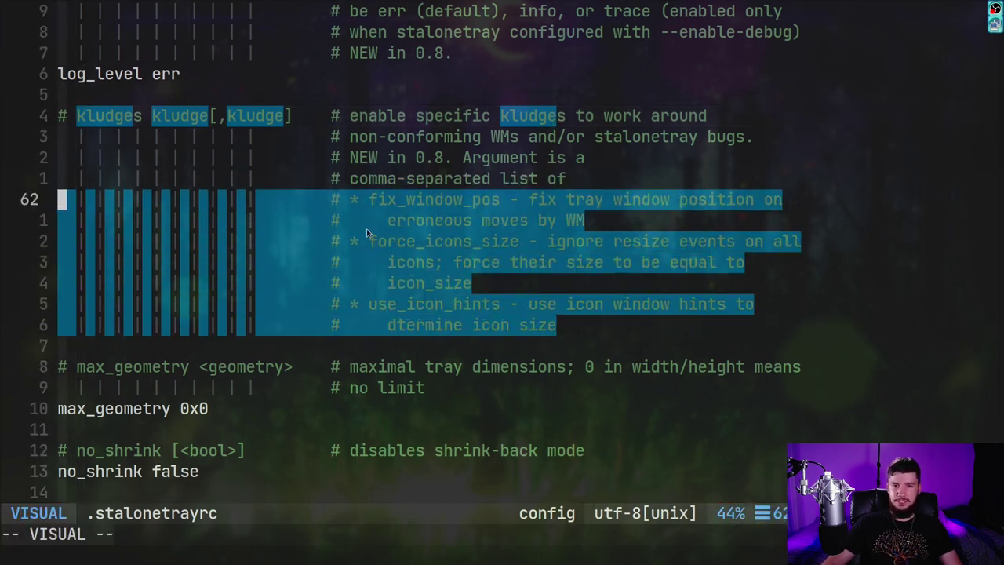
click(532, 262)
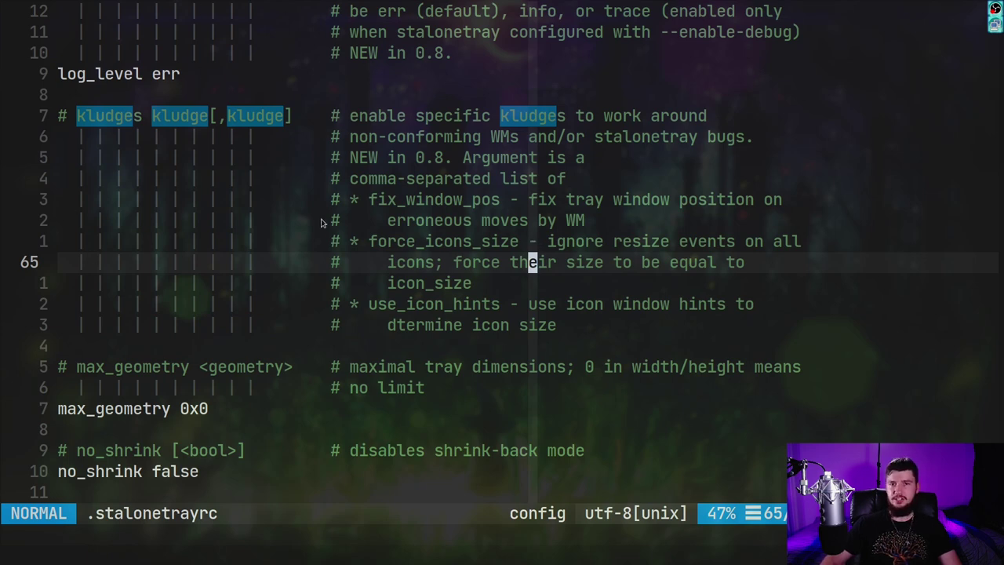
key(ctrl+e)
key(i)
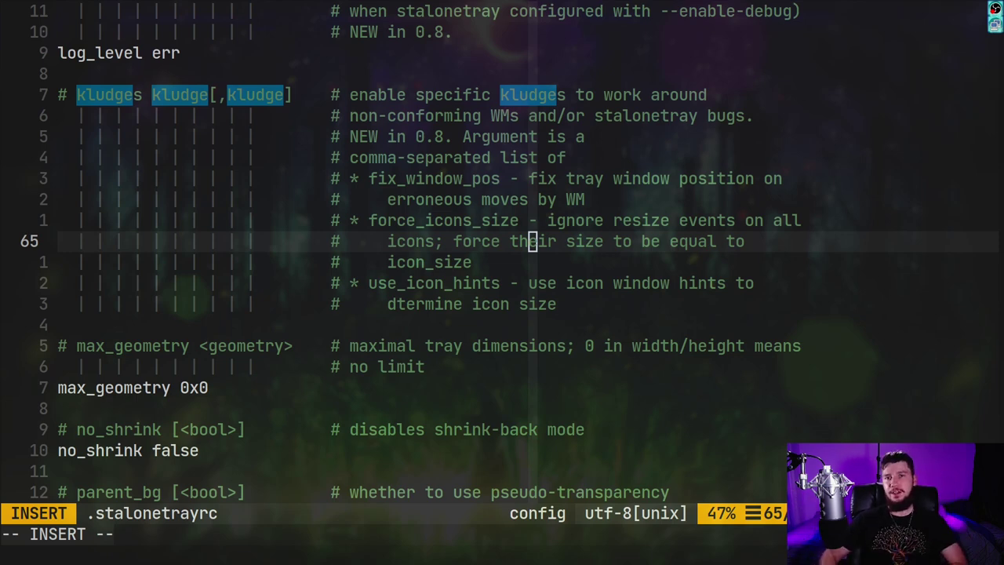
scroll(502, 251, up, 1)
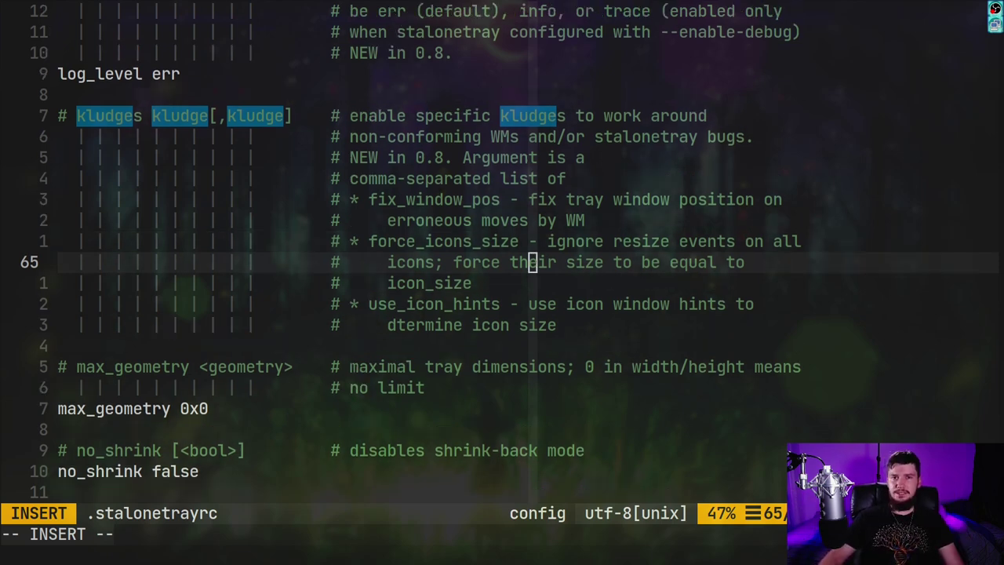